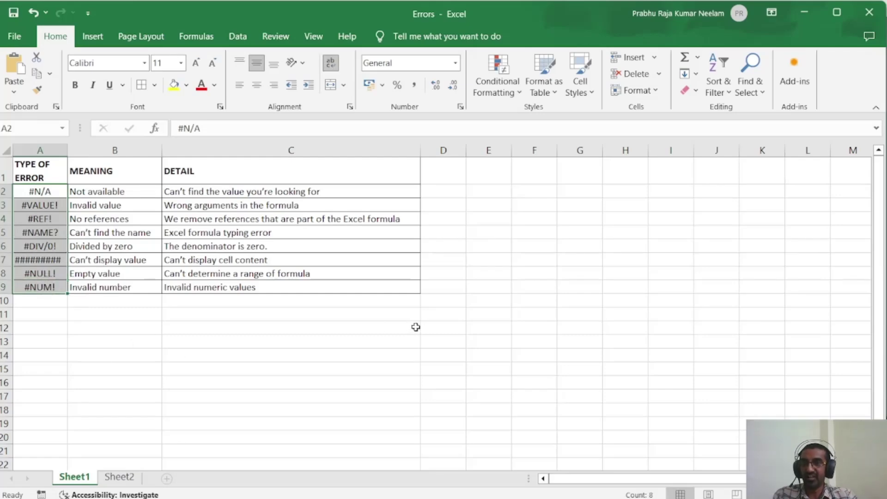
Step: Examine the error types listed in A2:A9, and the meaning and detail given for #N/A
{"action": "left_click", "coordinate": [76, 191]}
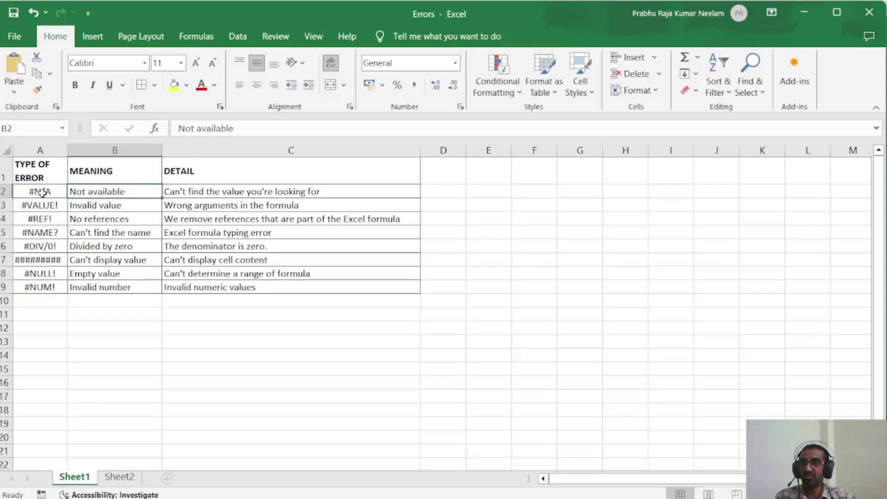
{"action": "left_click", "coordinate": [41, 208]}
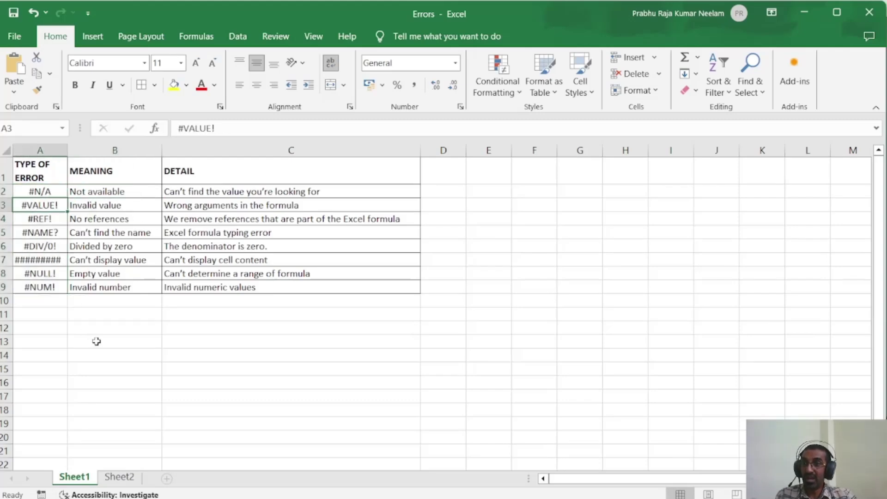
{"action": "left_click", "coordinate": [46, 218]}
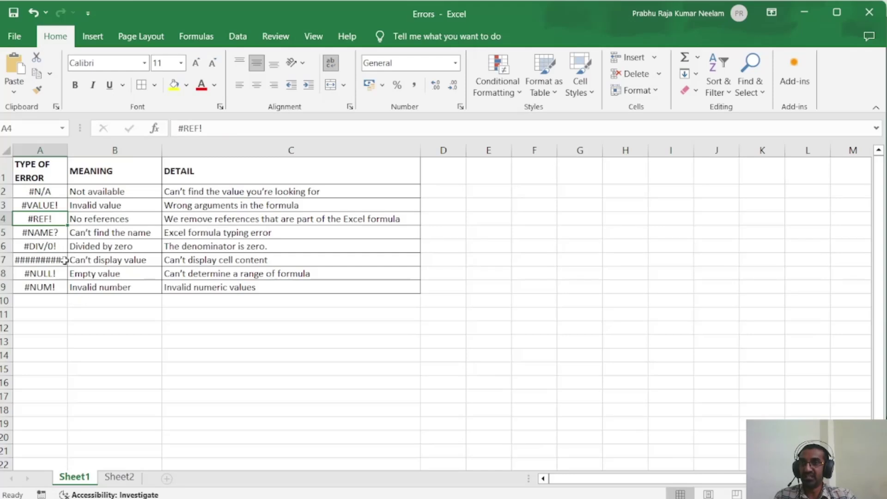
{"action": "left_click", "coordinate": [58, 235]}
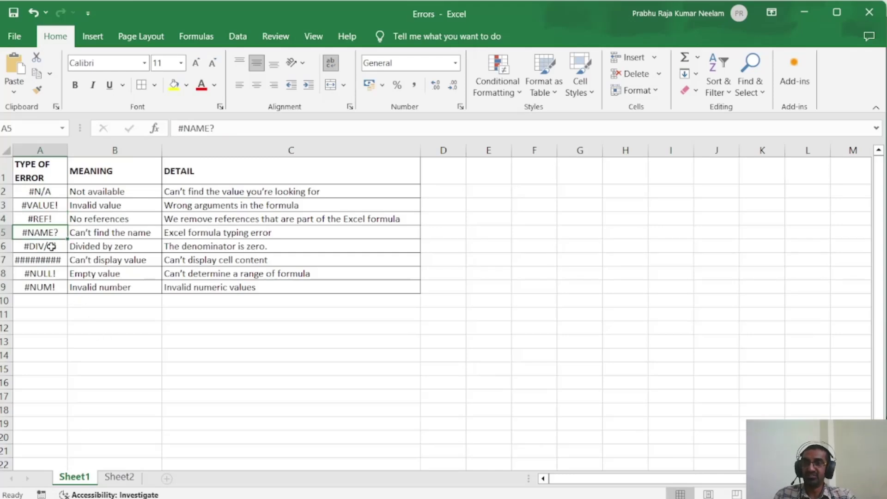
{"action": "left_click", "coordinate": [51, 246]}
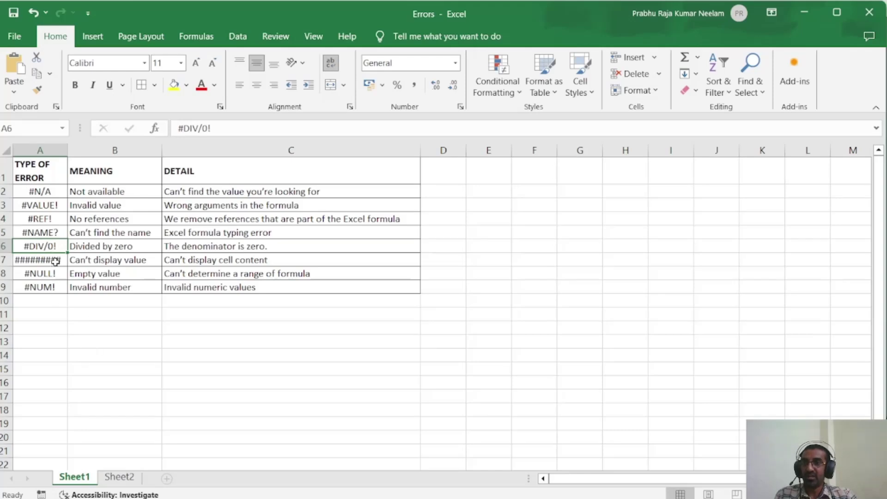
{"action": "left_click", "coordinate": [56, 261]}
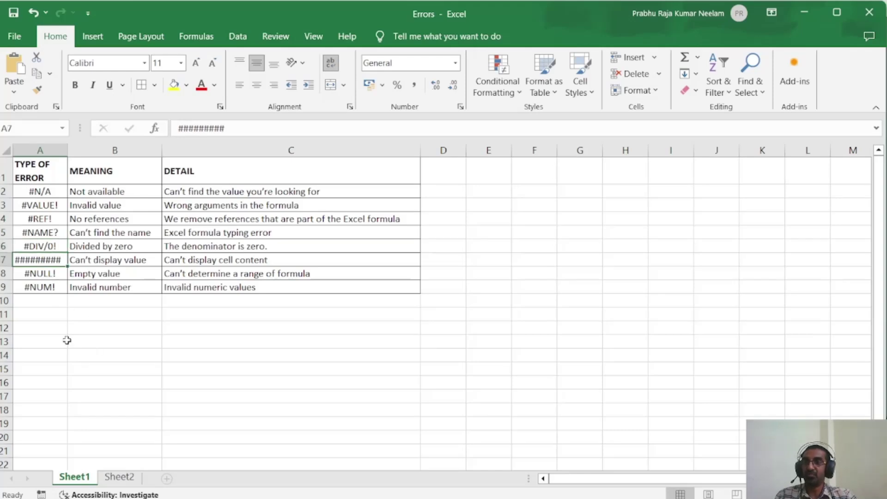
{"action": "left_click", "coordinate": [49, 276]}
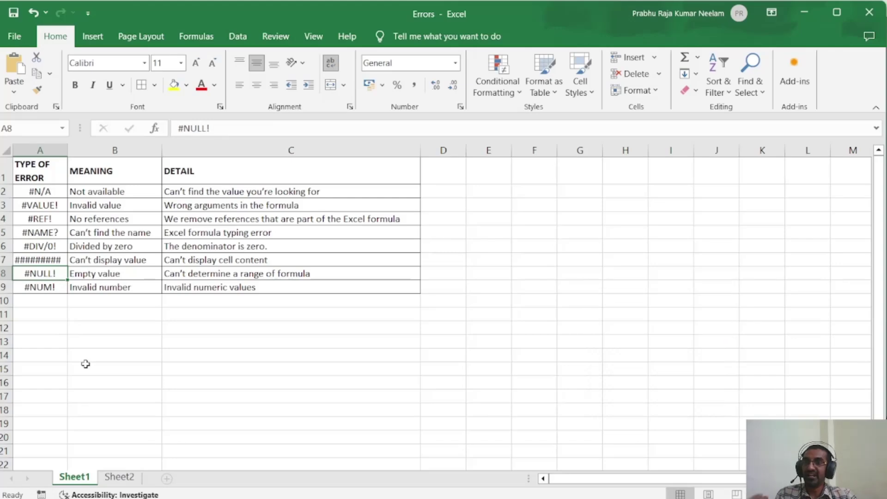
{"action": "left_click", "coordinate": [49, 291]}
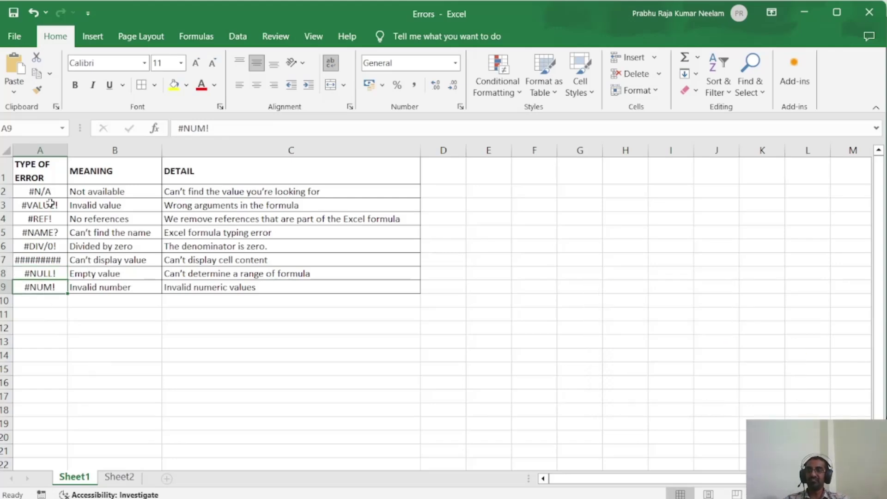
{"action": "left_click_drag", "start_coordinate": [50, 194], "coordinate": [60, 289]}
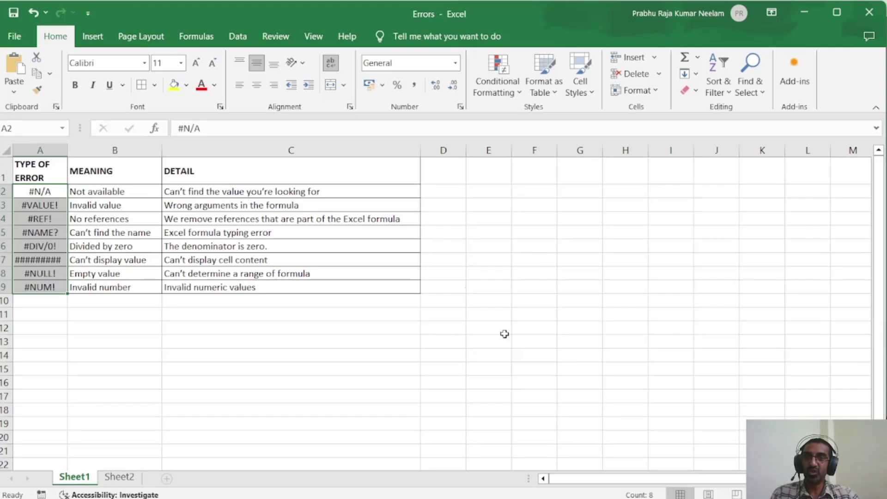
{"action": "left_click", "coordinate": [453, 357]}
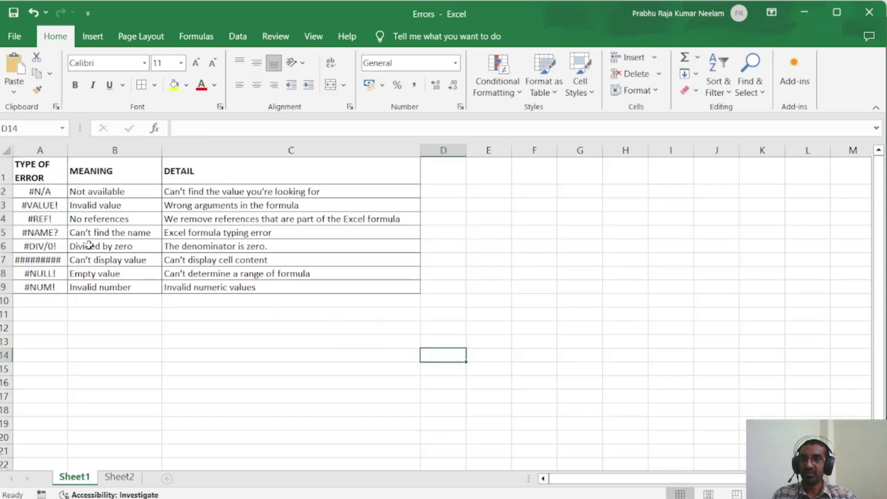
{"action": "left_click", "coordinate": [38, 201]}
{"action": "left_click", "coordinate": [46, 196]}
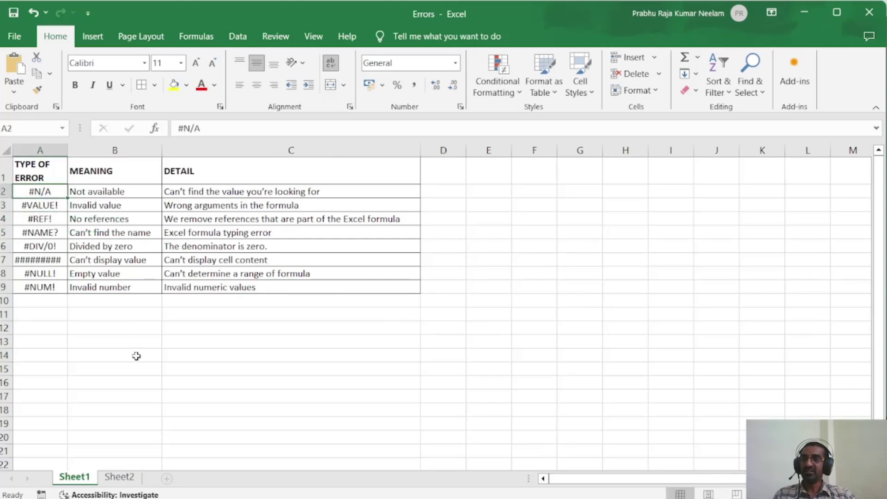
{"action": "left_click_drag", "start_coordinate": [51, 191], "coordinate": [234, 191]}
{"action": "left_click", "coordinate": [440, 368]}
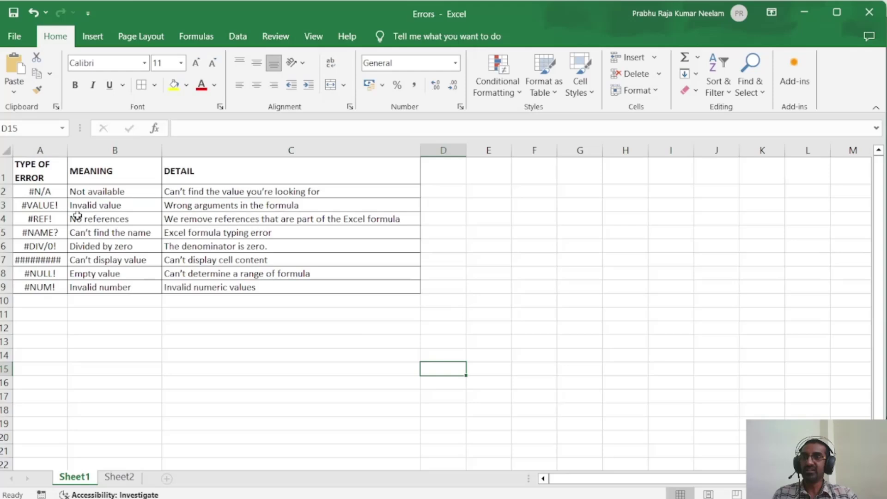
{"action": "left_click", "coordinate": [53, 193]}
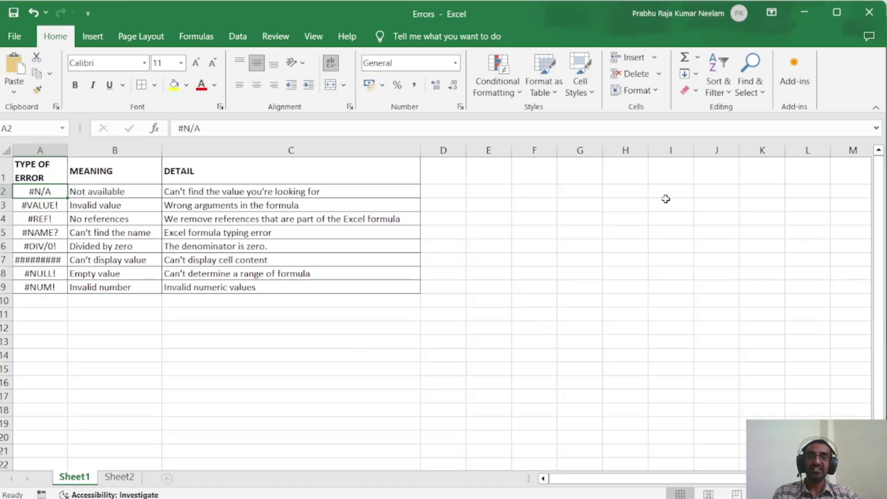
Step: Enter the numbers 1 through 5 down cells J2 to J6
{"action": "left_click", "coordinate": [734, 190]}
{"action": "type", "text": "1"}
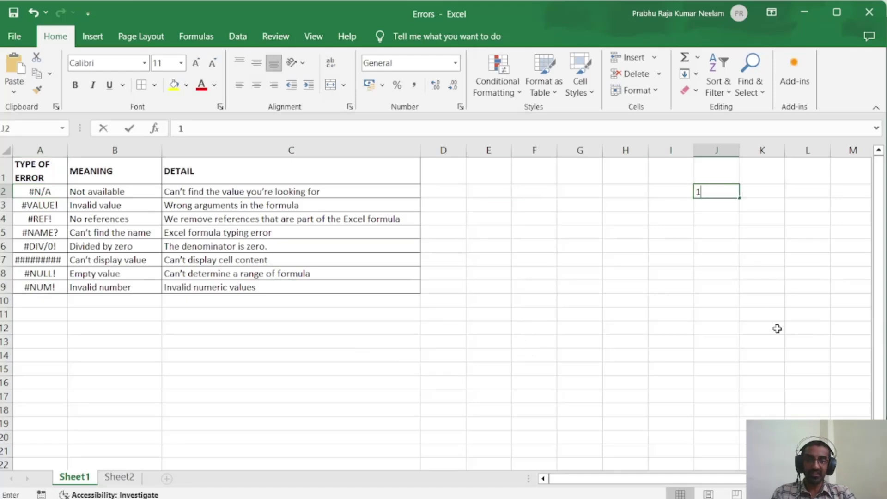
{"action": "key", "text": "Return"}
{"action": "type", "text": "2"}
{"action": "key", "text": "Return"}
{"action": "type", "text": "3"}
{"action": "key", "text": "Return"}
{"action": "type", "text": "4"}
{"action": "key", "text": "Return"}
{"action": "type", "text": "5"}
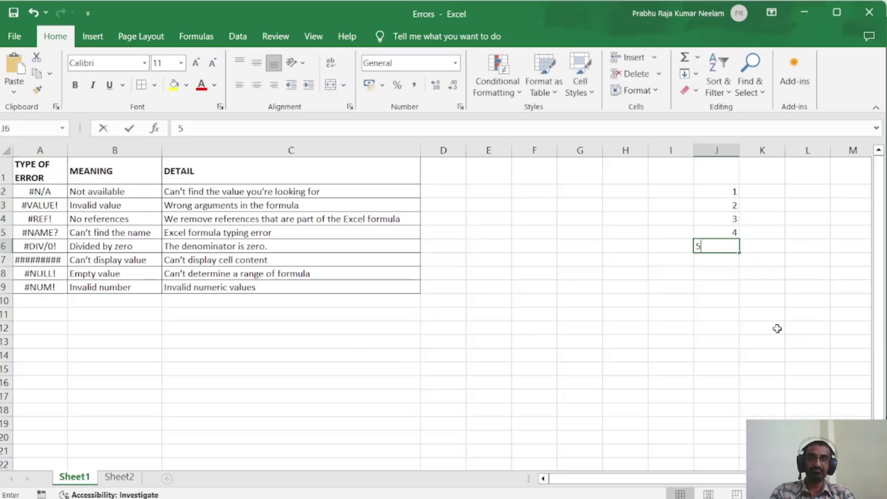
{"action": "key", "text": "Return"}
{"action": "key", "text": "Up"}
{"action": "key", "text": "Up"}
{"action": "key", "text": "Up"}
{"action": "key", "text": "Up"}
{"action": "key", "text": "Up"}
{"action": "key", "text": "Down"}
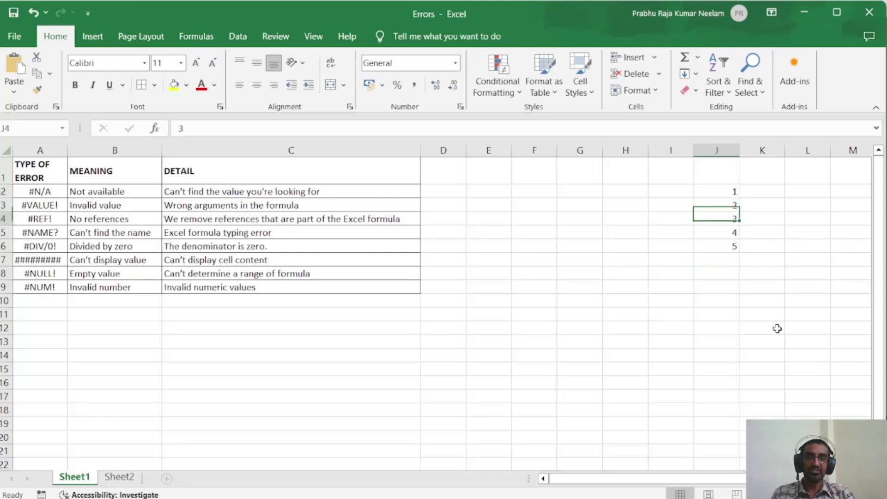
{"action": "key", "text": "Down"}
{"action": "key", "text": "Down"}
{"action": "key", "text": "Down"}
{"action": "key", "text": "Down"}
Step: Enter the formula =MATCH(1,J2:J6) in cell H3
{"action": "key", "text": "Up"}
{"action": "key", "text": "Up"}
{"action": "key", "text": "Up"}
{"action": "key", "text": "Up"}
{"action": "key", "text": "Left"}
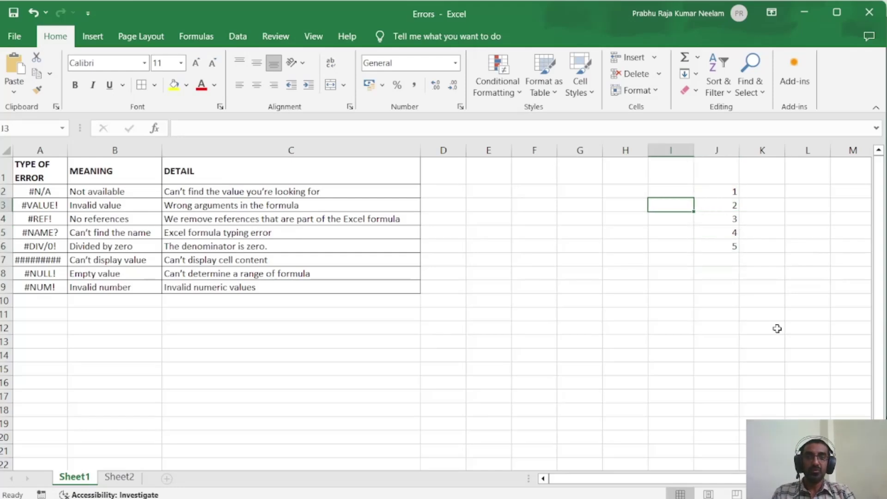
{"action": "key", "text": "Left"}
{"action": "type", "text": "="}
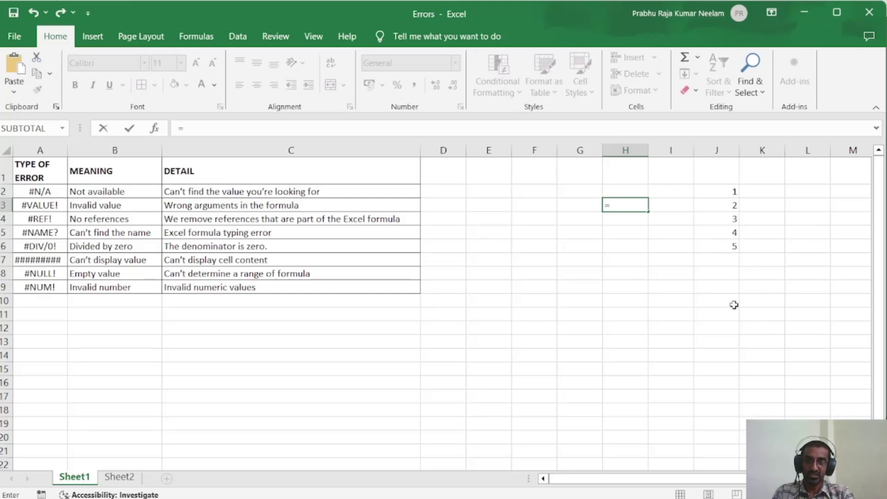
{"action": "type", "text": "MATCH("}
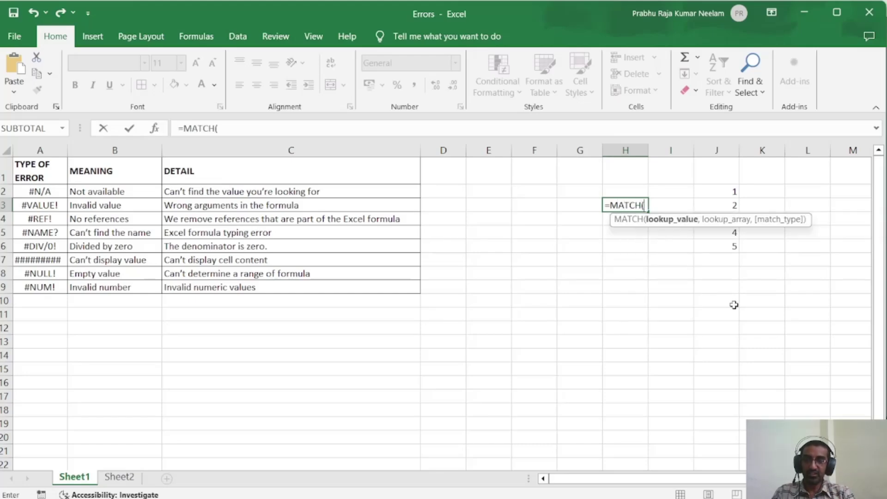
{"action": "type", "text": " 1,"}
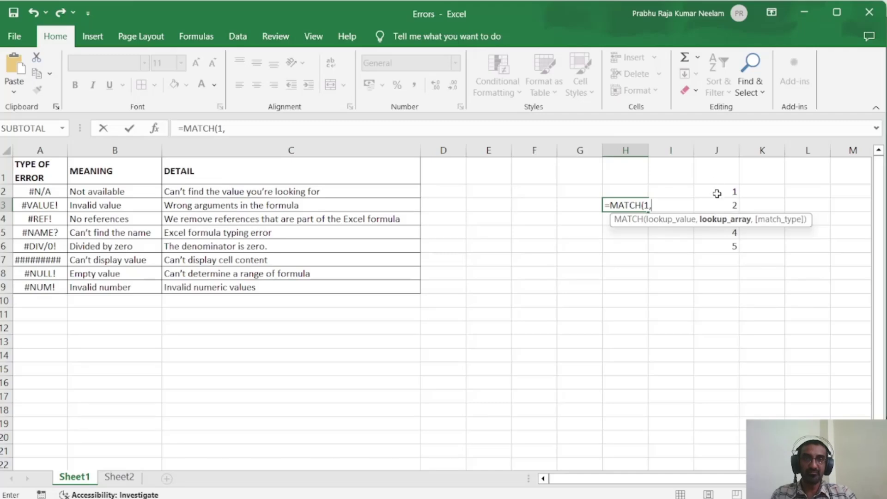
{"action": "left_click_drag", "start_coordinate": [718, 192], "coordinate": [735, 246]}
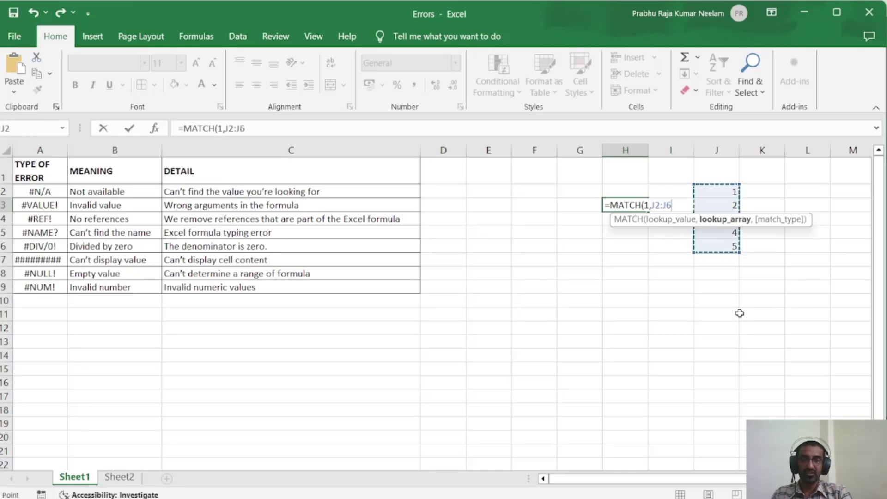
{"action": "type", "text": ")"}
{"action": "key", "text": "Return"}
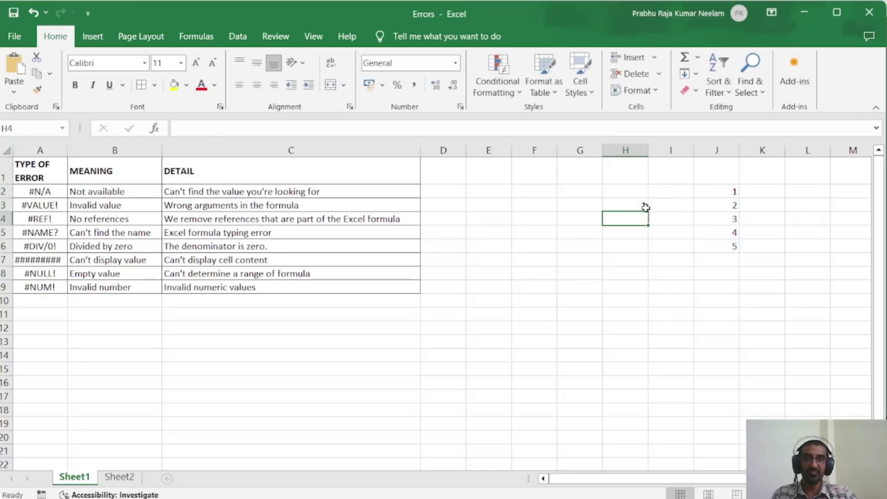
Step: Change the lookup value in H3's MATCH formula to 2
{"action": "left_click", "coordinate": [631, 203]}
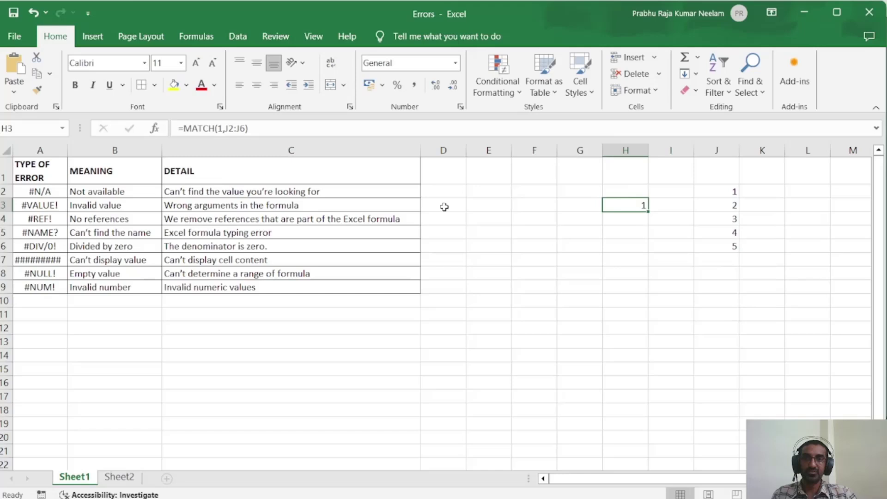
{"action": "double_click", "coordinate": [220, 128]}
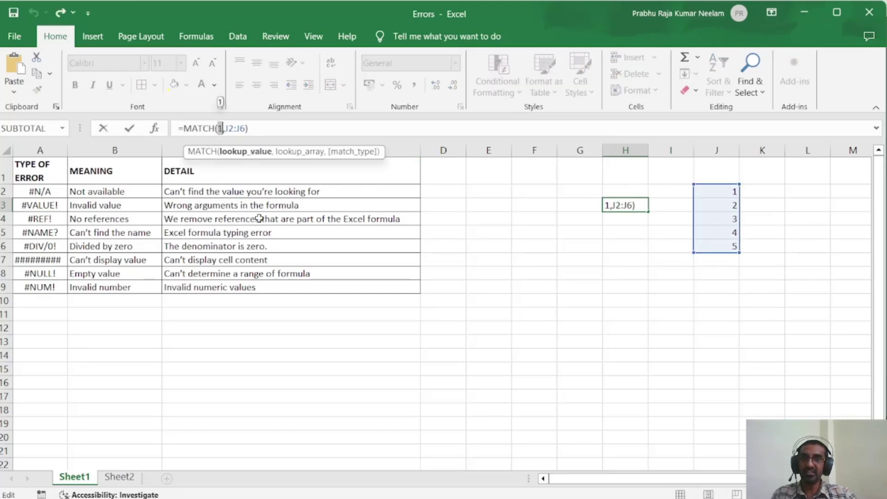
{"action": "left_click", "coordinate": [225, 128]}
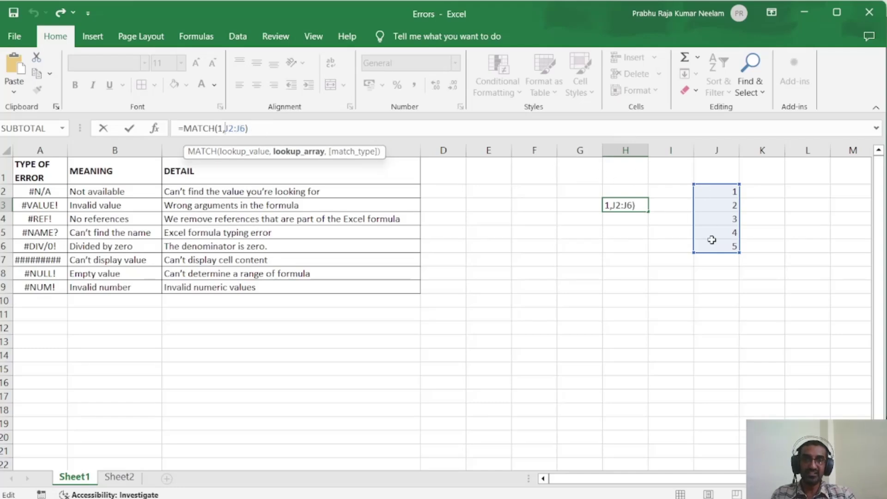
{"action": "double_click", "coordinate": [220, 128]}
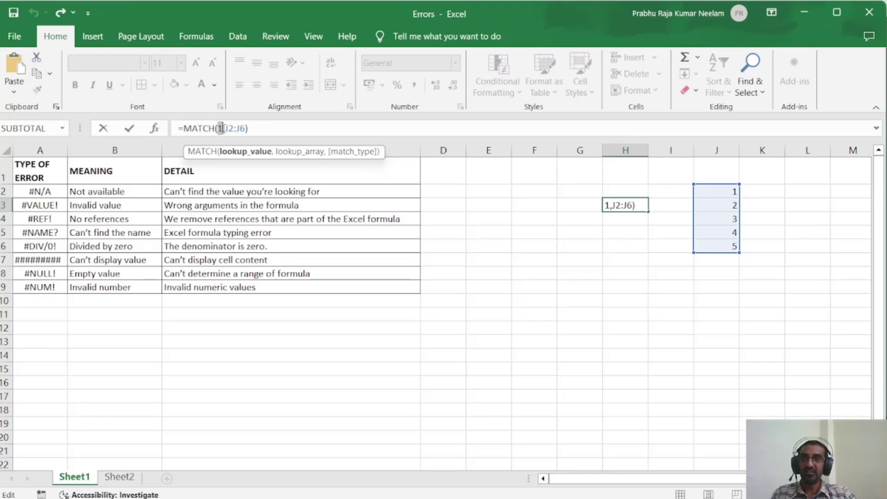
{"action": "type", "text": "2"}
{"action": "key", "text": "Return"}
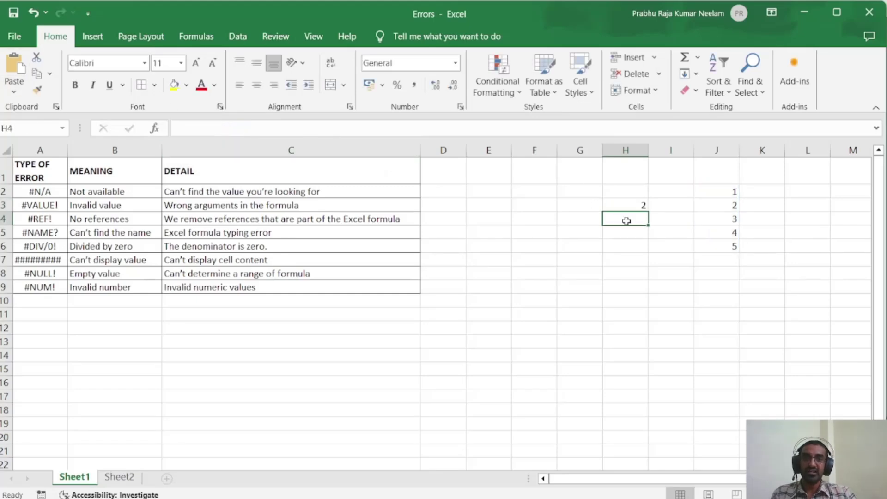
Step: Replace the lookup value in H3's MATCH formula with the text "A"
{"action": "left_click", "coordinate": [620, 205]}
{"action": "left_click", "coordinate": [220, 128]}
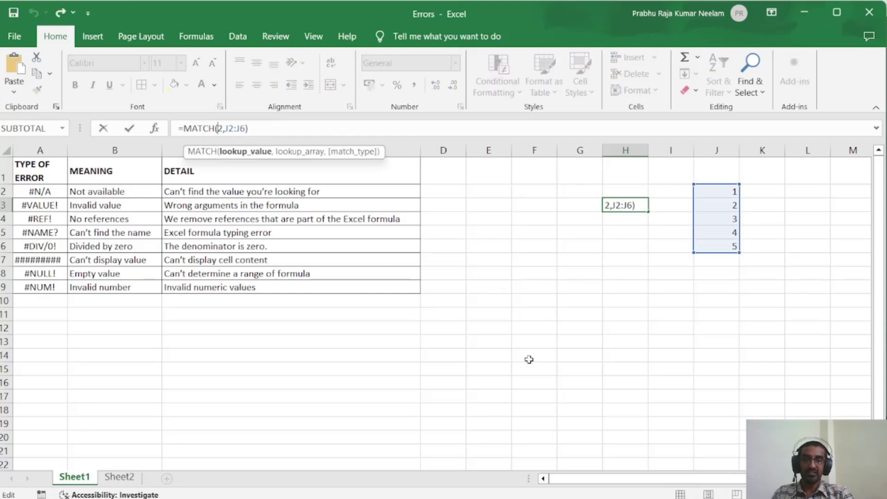
{"action": "key", "text": "Delete"}
{"action": "type", "text": "\"A\""}
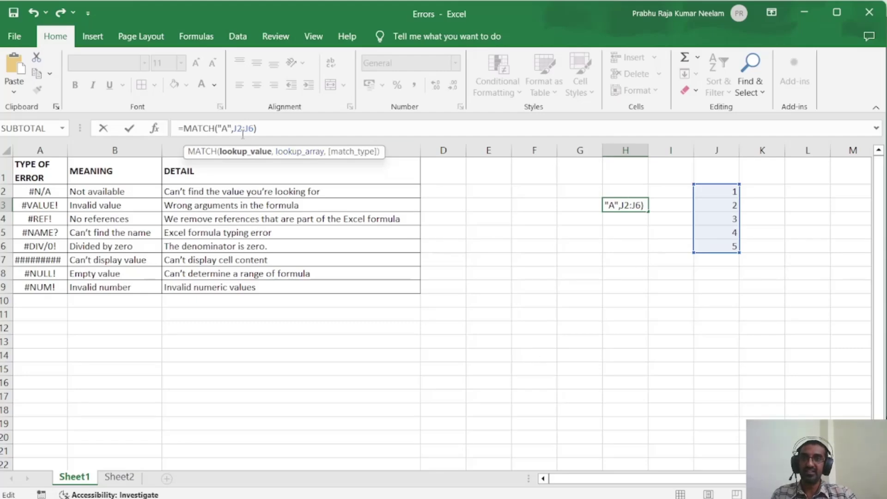
{"action": "left_click", "coordinate": [281, 128]}
{"action": "key", "text": "Return"}
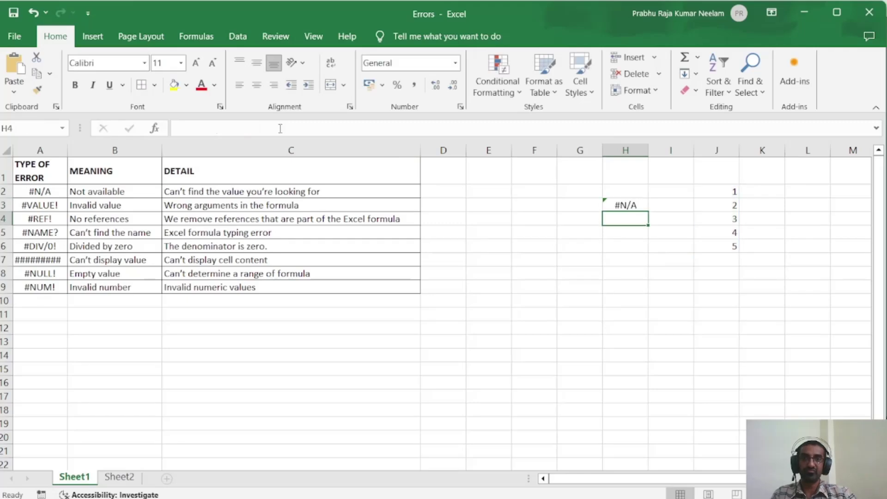
Step: Clear the MATCH formula from cell H3
{"action": "left_click", "coordinate": [622, 207]}
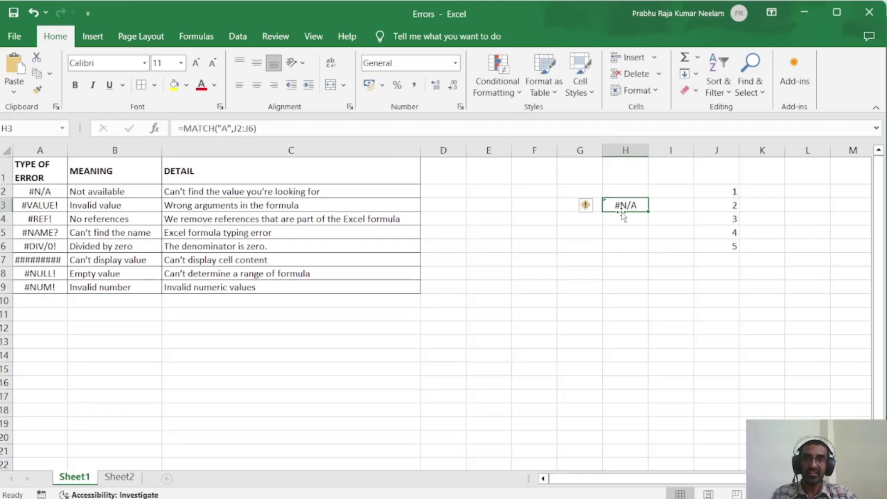
{"action": "left_click", "coordinate": [221, 128]}
{"action": "left_click_drag", "start_coordinate": [222, 128], "coordinate": [229, 129]}
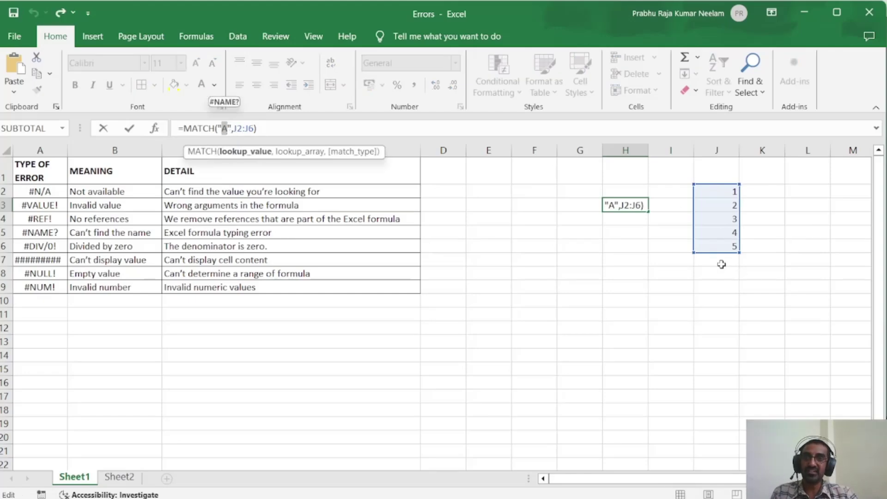
{"action": "key", "text": "Return"}
{"action": "key", "text": "Up"}
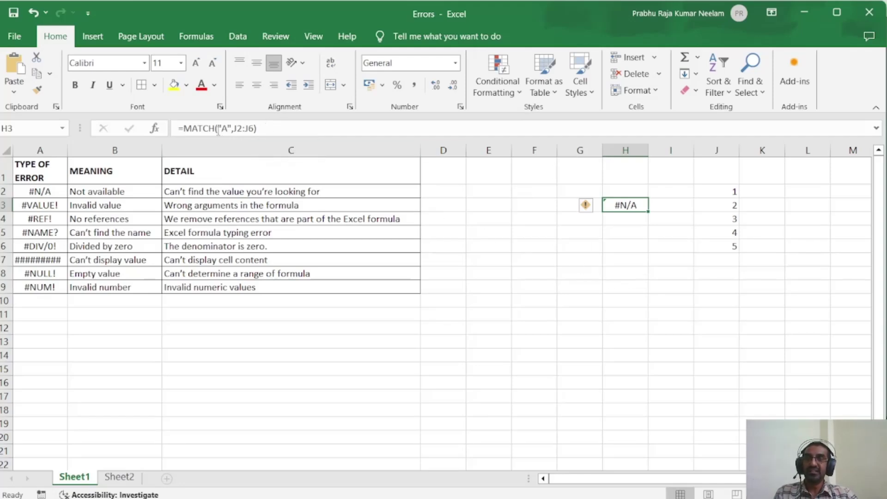
{"action": "left_click_drag", "start_coordinate": [274, 129], "coordinate": [179, 122]}
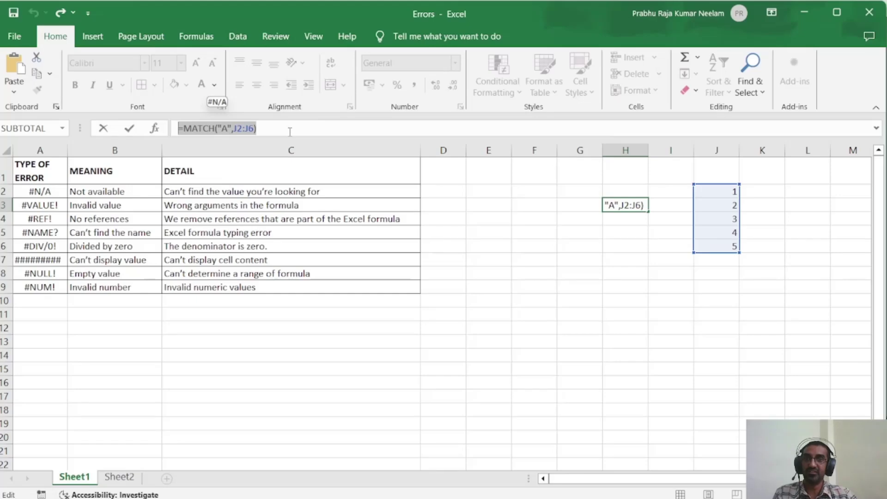
{"action": "key", "text": "BackSpace"}
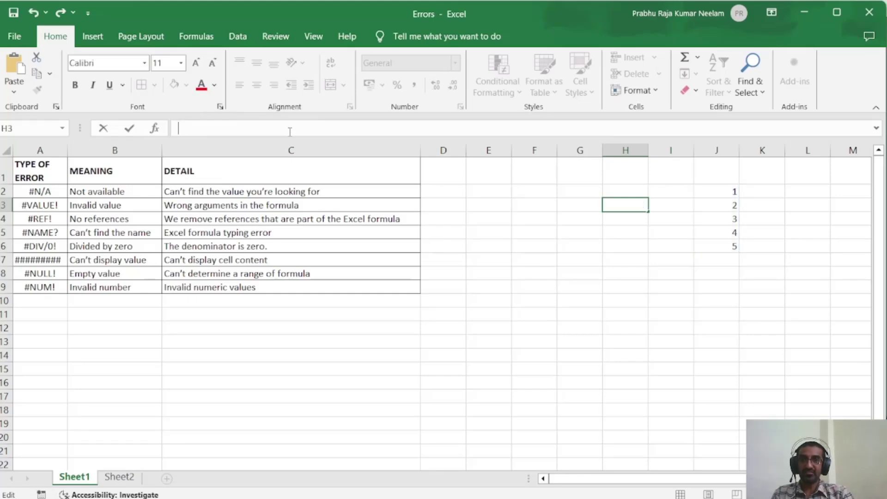
{"action": "left_click", "coordinate": [42, 203]}
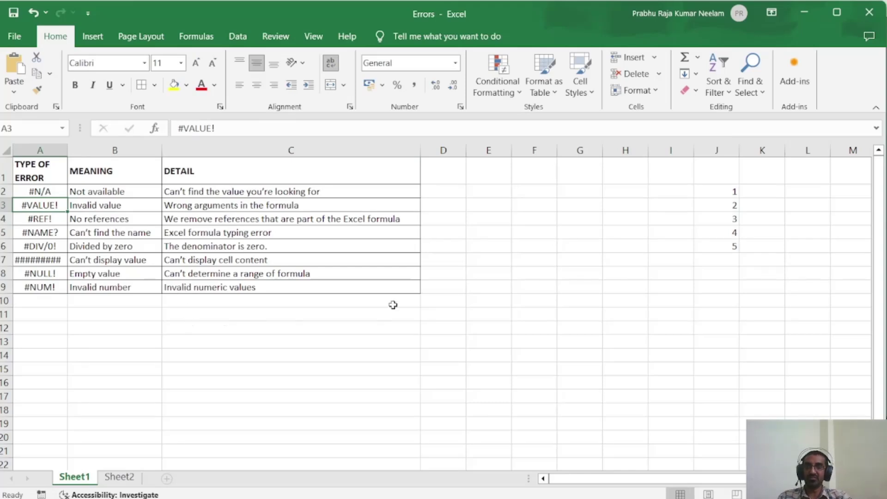
Step: Enter the formula =SUM(1,2) in cell G3
{"action": "left_click", "coordinate": [573, 207]}
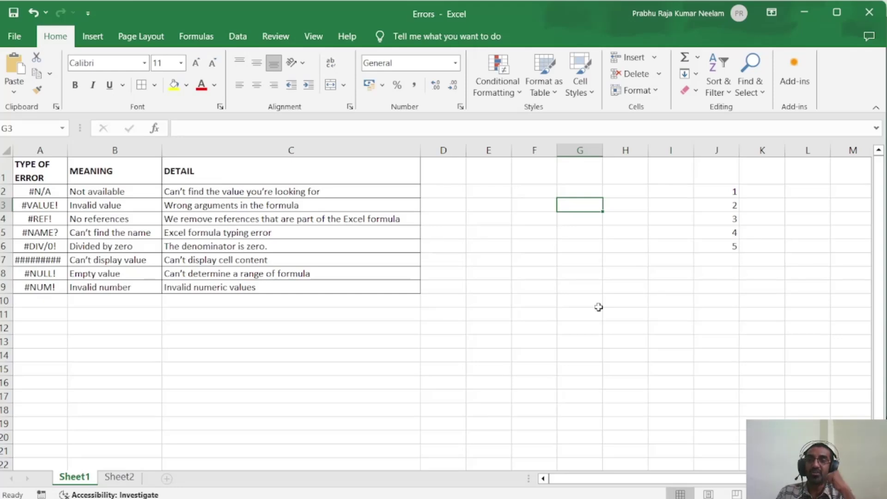
{"action": "type", "text": "="}
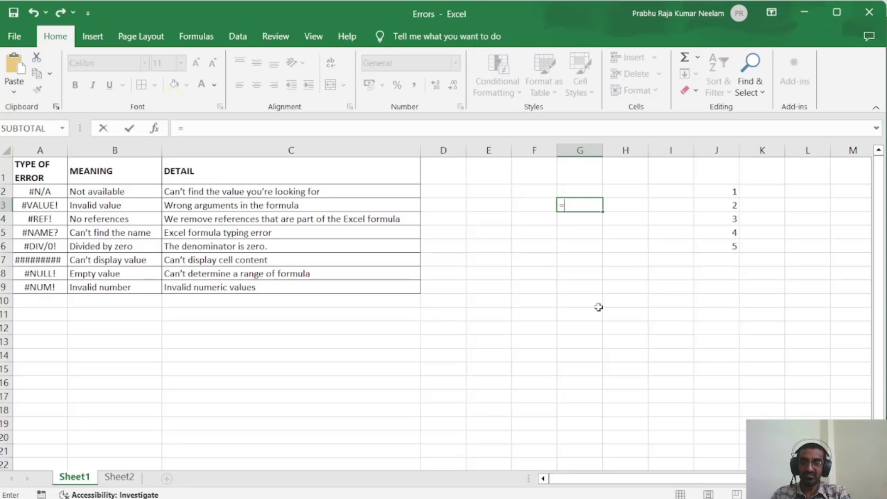
{"action": "type", "text": "SUM"}
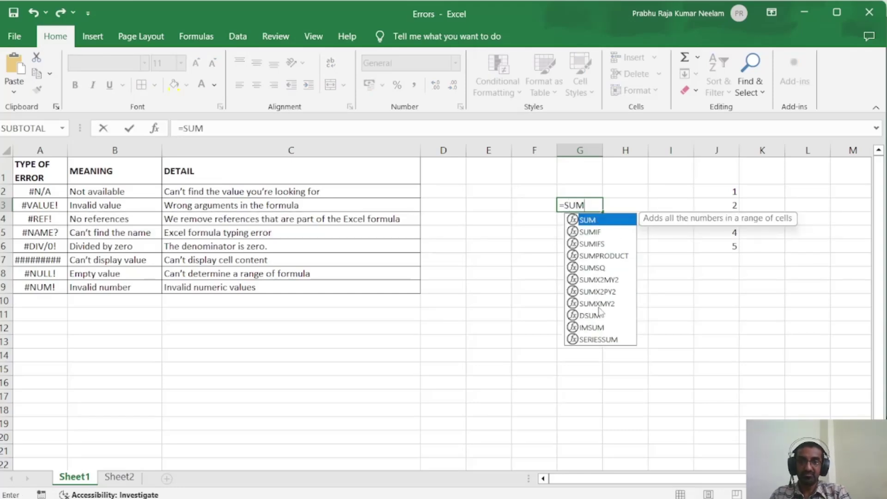
{"action": "type", "text": "(1,"}
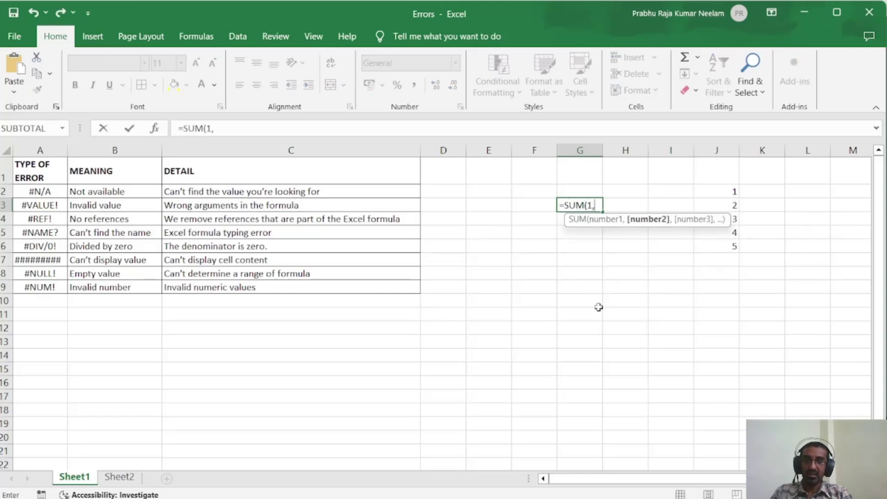
{"action": "type", "text": "2)"}
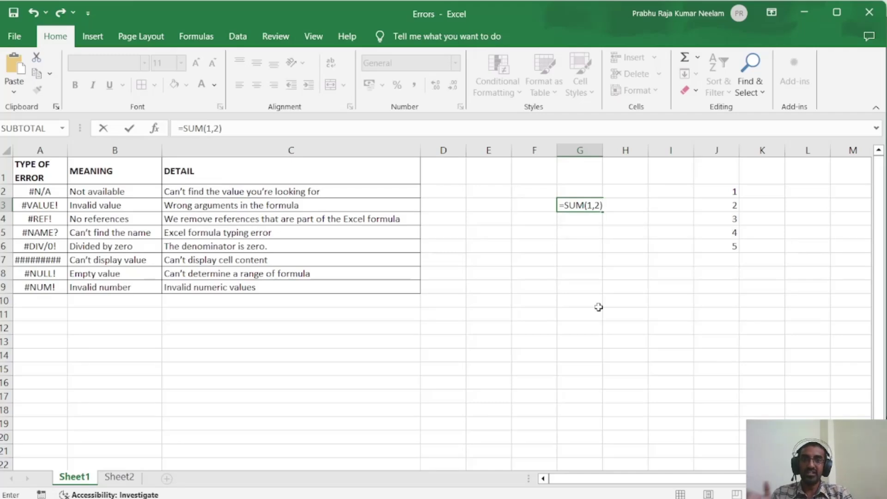
{"action": "key", "text": "Return"}
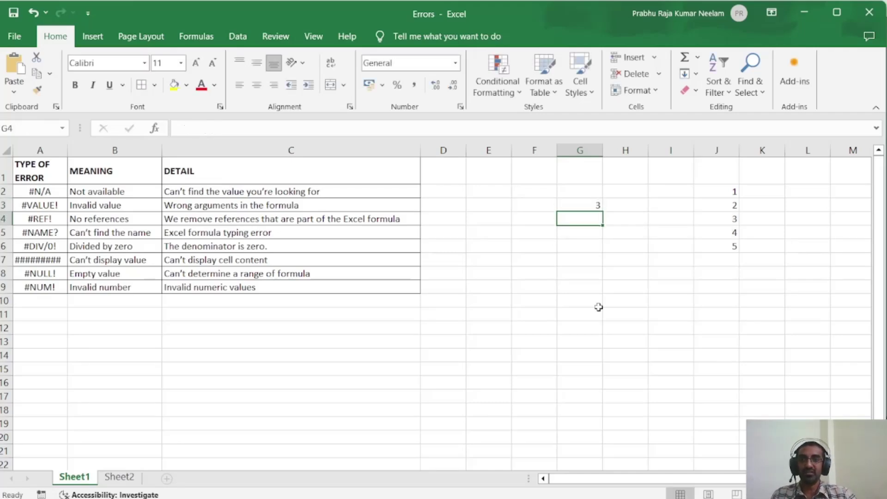
Step: Change the first argument of G3's SUM formula to 5
{"action": "left_click", "coordinate": [589, 204]}
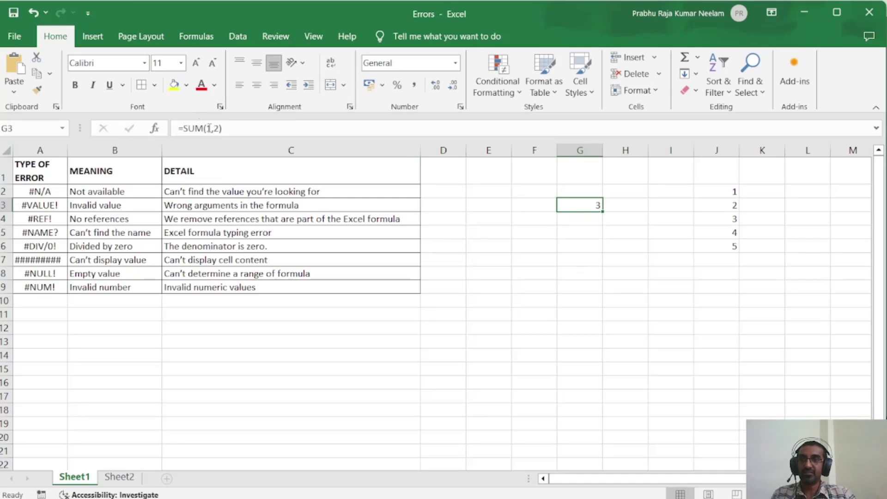
{"action": "left_click_drag", "start_coordinate": [207, 128], "coordinate": [211, 128]}
{"action": "type", "text": "5"}
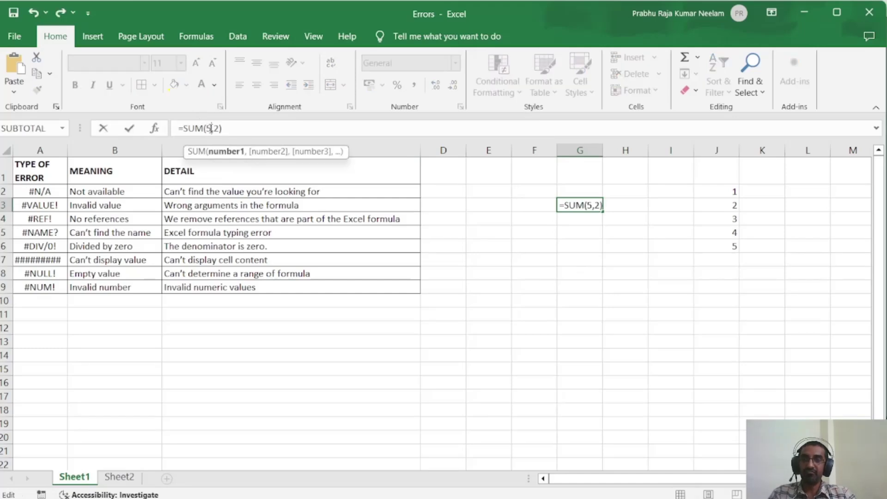
{"action": "left_click", "coordinate": [257, 128]}
{"action": "key", "text": "Return"}
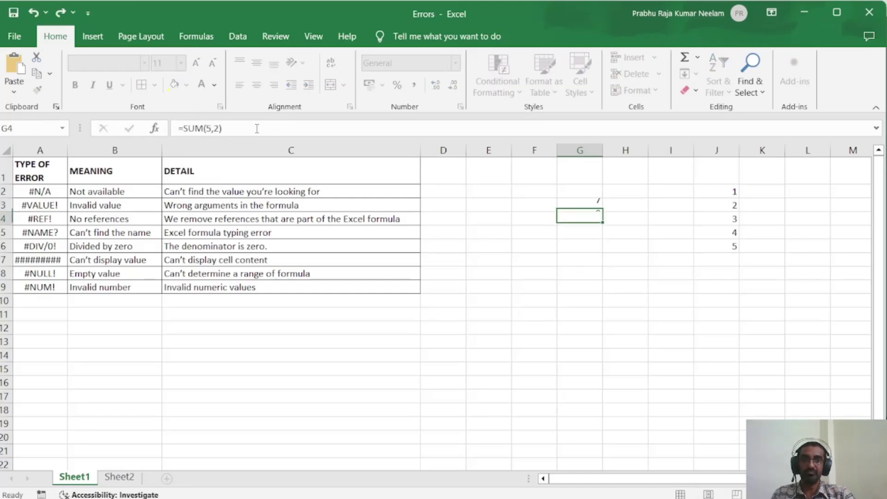
Step: Replace the second argument of G3's SUM formula with the text "B" to produce a #VALUE! error
{"action": "key", "text": "Up"}
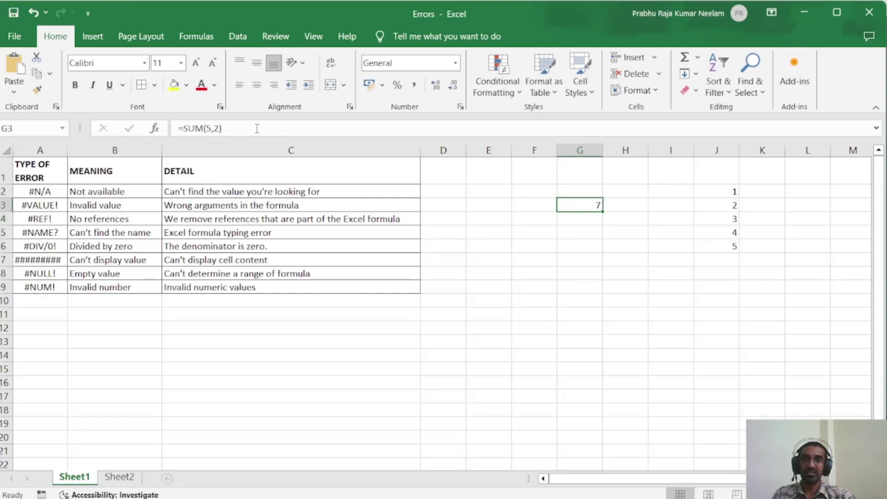
{"action": "double_click", "coordinate": [216, 128]}
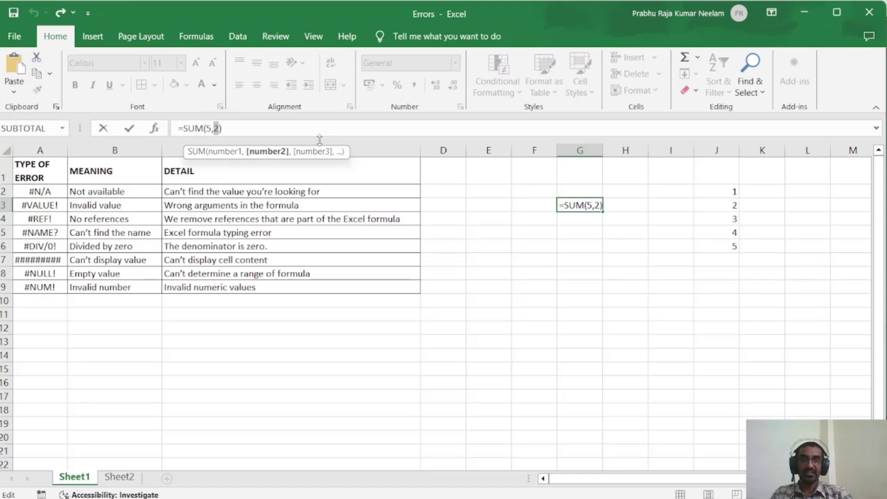
{"action": "type", "text": "\"B\""}
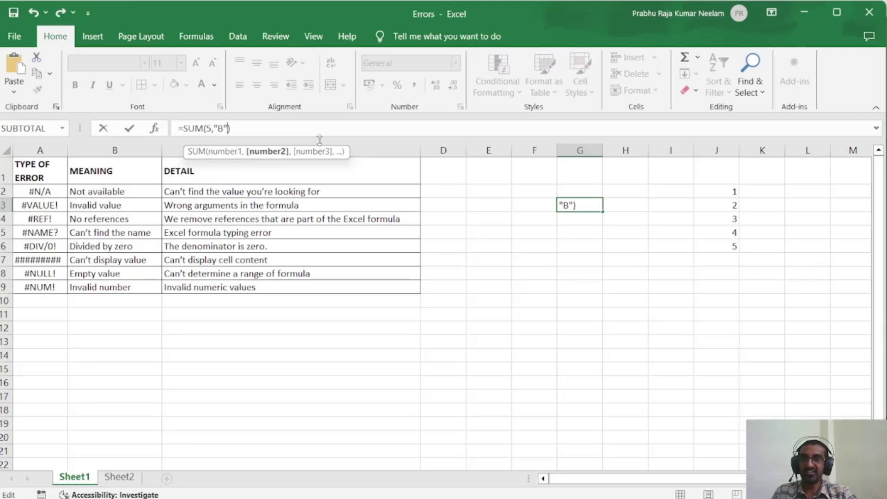
{"action": "key", "text": "Return"}
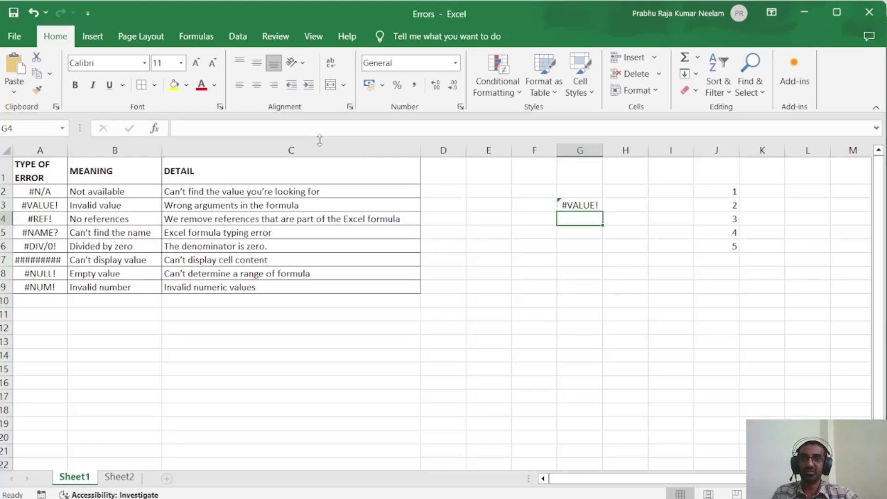
Step: Correct G3's SUM formula by replacing the text argument with the number 2
{"action": "left_click", "coordinate": [570, 206]}
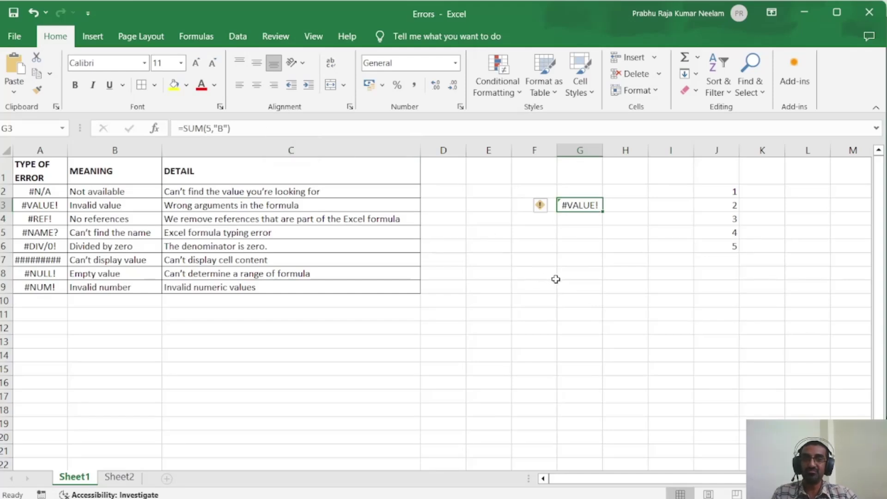
{"action": "left_click", "coordinate": [215, 128]}
{"action": "left_click_drag", "start_coordinate": [214, 128], "coordinate": [229, 128]}
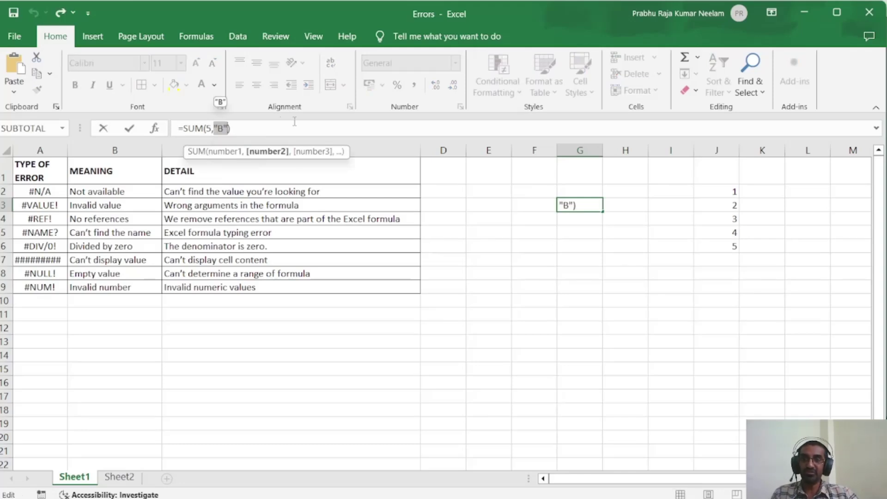
{"action": "type", "text": "2"}
{"action": "key", "text": "Return"}
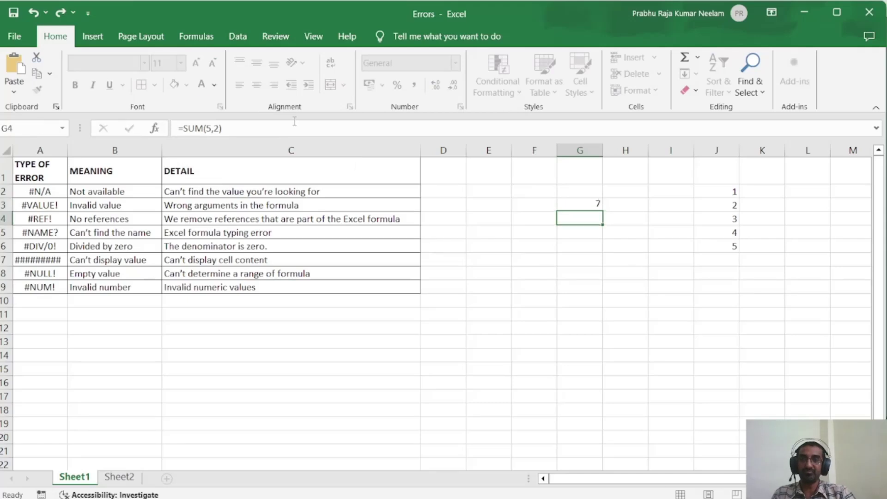
Step: Delete the SUM formula from G3 and select the #VALUE! row of the error table
{"action": "left_click", "coordinate": [561, 207]}
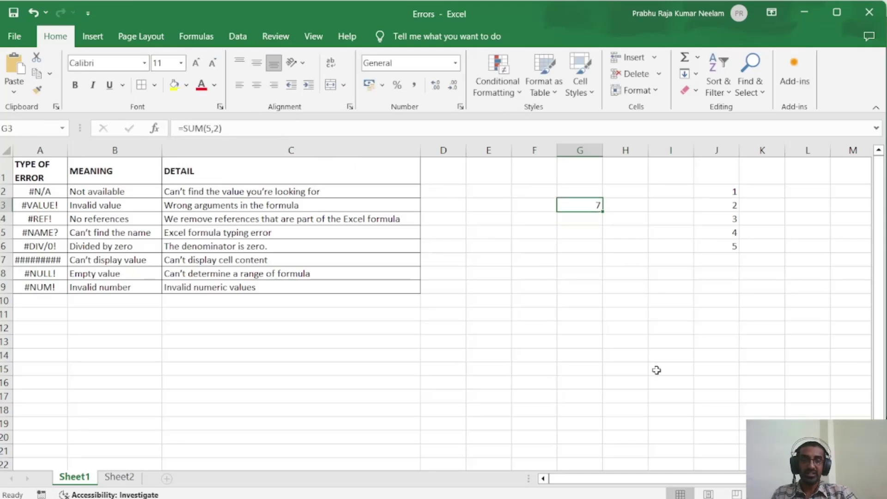
{"action": "key", "text": "Delete"}
{"action": "left_click_drag", "start_coordinate": [40, 205], "coordinate": [199, 204]}
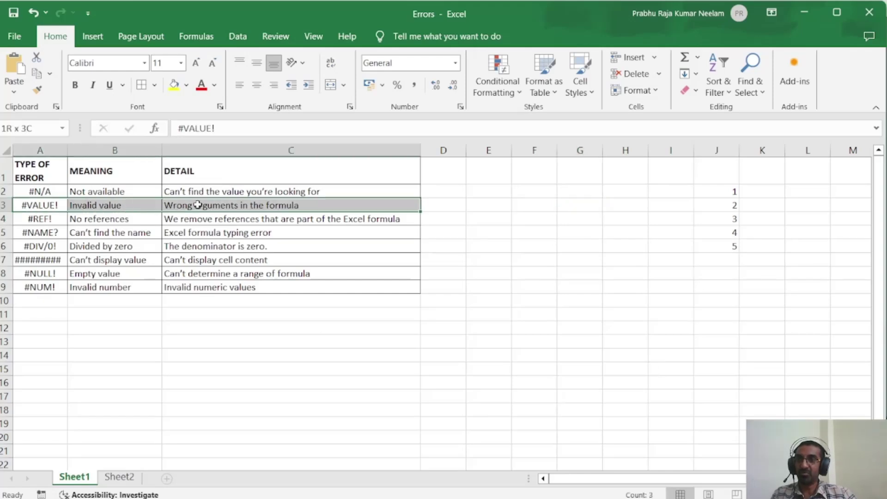
Step: Enter the formula =SUM(J2:J6) in cell K3 for the #REF! example
{"action": "left_click", "coordinate": [45, 221]}
{"action": "left_click", "coordinate": [194, 222]}
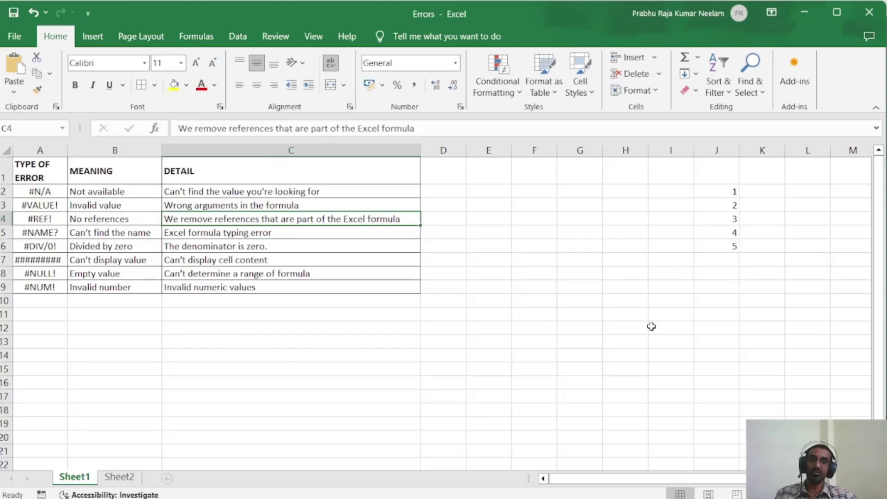
{"action": "left_click", "coordinate": [760, 206]}
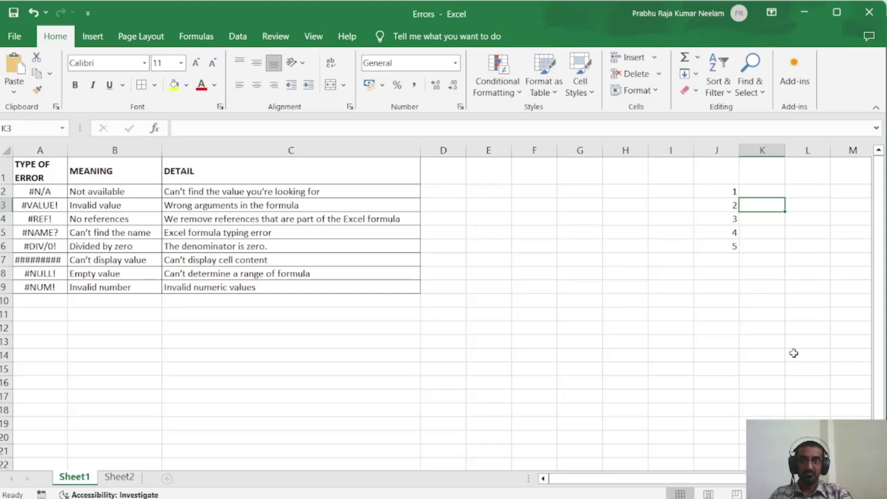
{"action": "type", "text": "="}
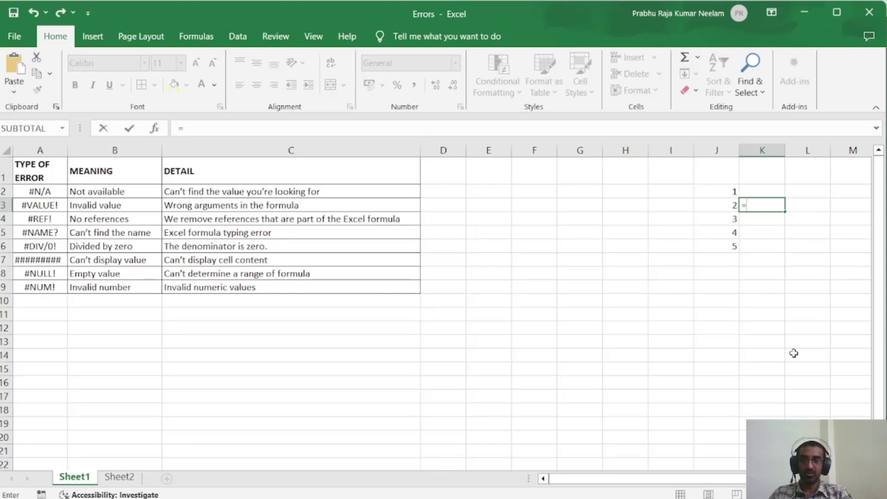
{"action": "type", "text": "SUM("}
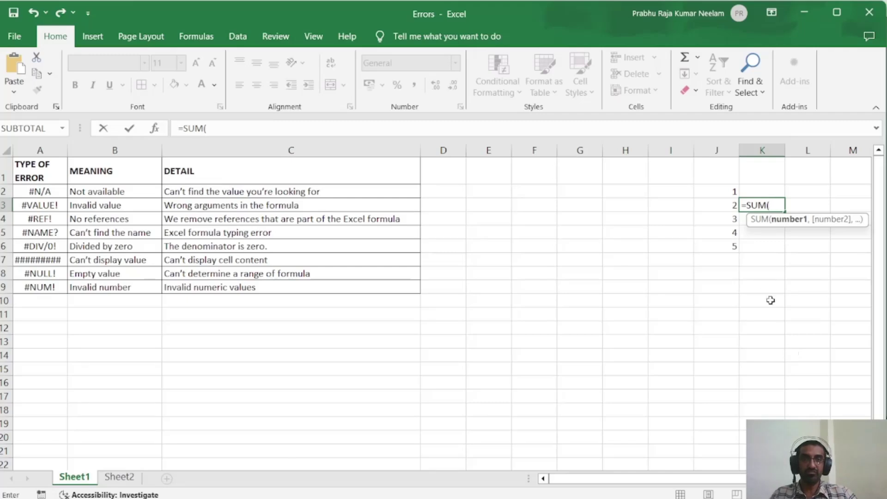
{"action": "left_click_drag", "start_coordinate": [716, 194], "coordinate": [720, 247]}
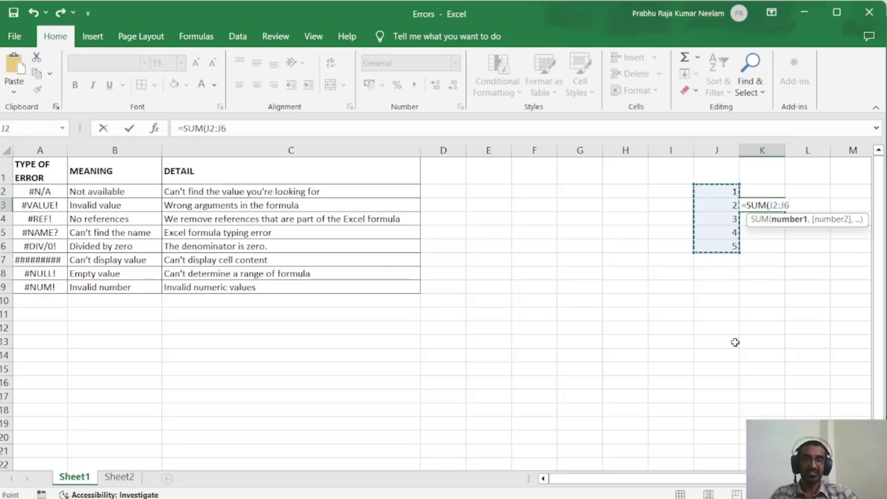
{"action": "type", "text": ")"}
{"action": "key", "text": "Return"}
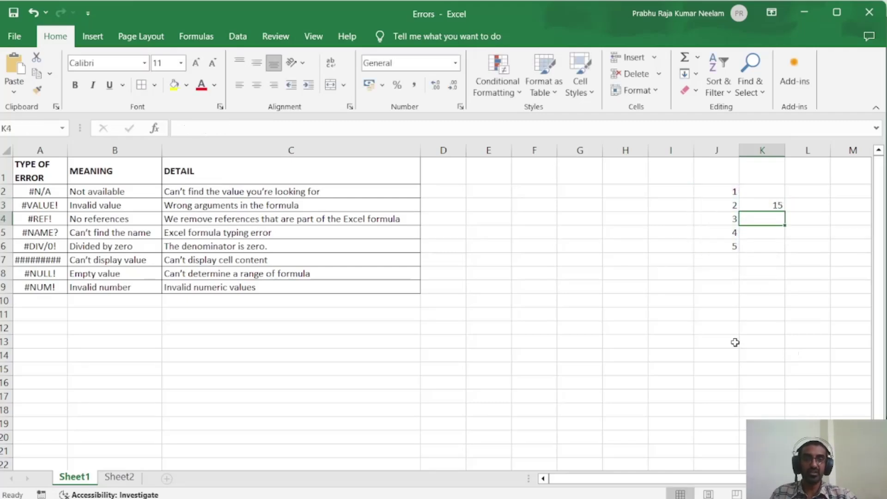
Step: Examine K3's SUM formula and the column J cells that it references
{"action": "left_click", "coordinate": [758, 205]}
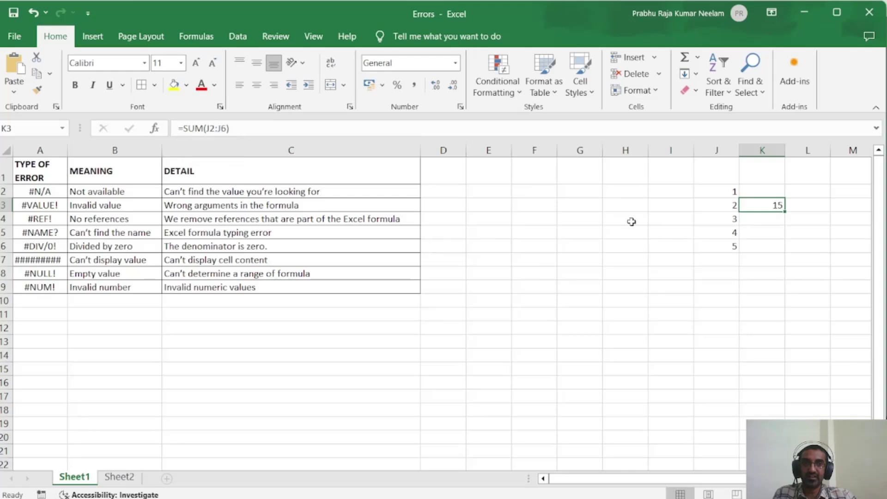
{"action": "left_click_drag", "start_coordinate": [717, 173], "coordinate": [717, 212]}
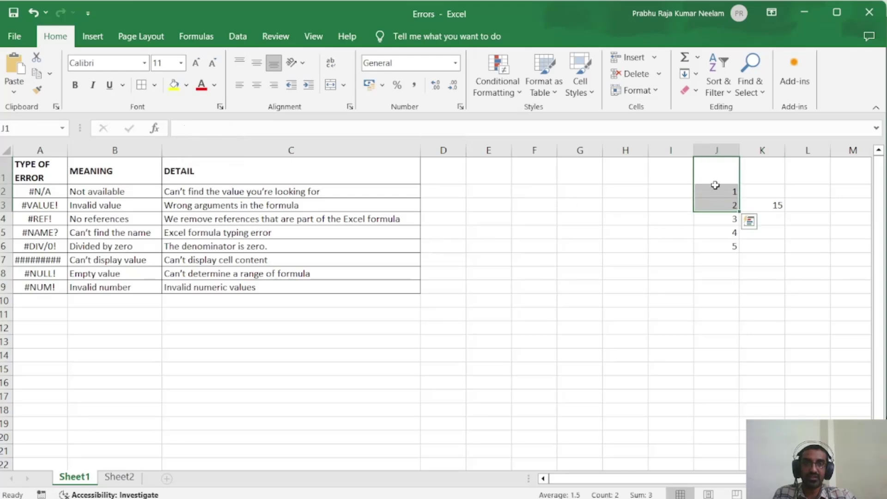
{"action": "left_click", "coordinate": [716, 188]}
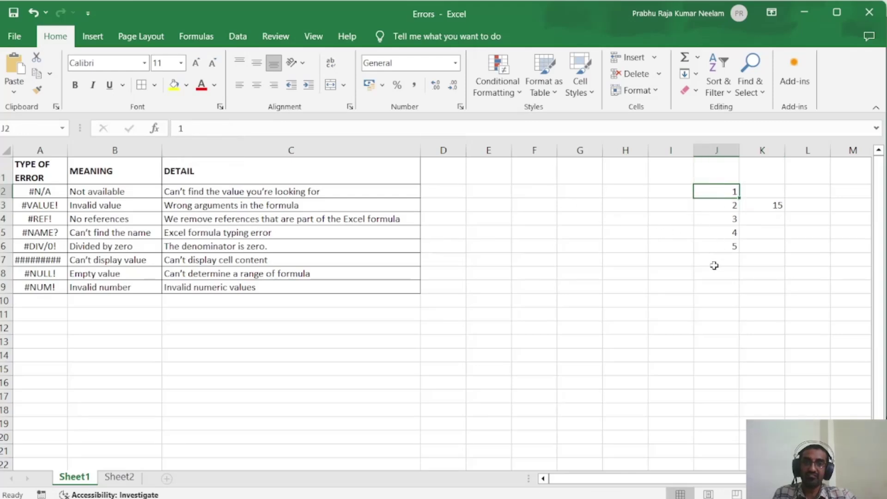
{"action": "left_click", "coordinate": [771, 209]}
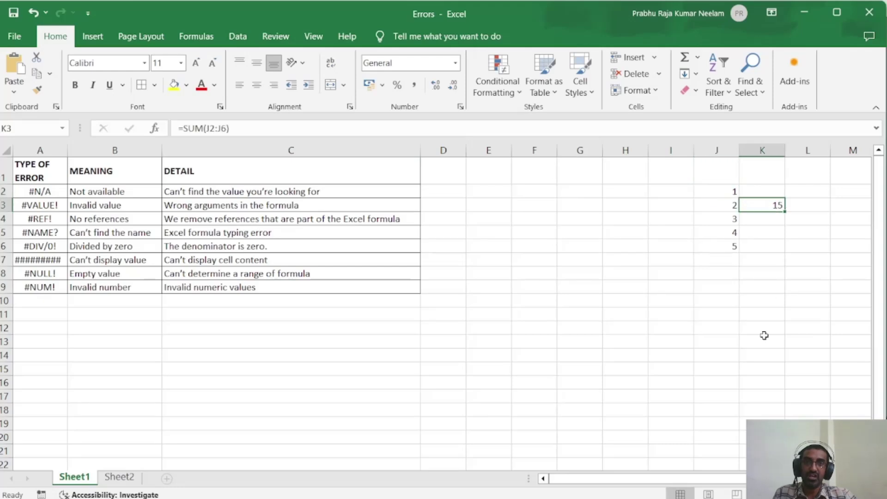
{"action": "right_click", "coordinate": [712, 146]}
{"action": "key", "text": "Escape"}
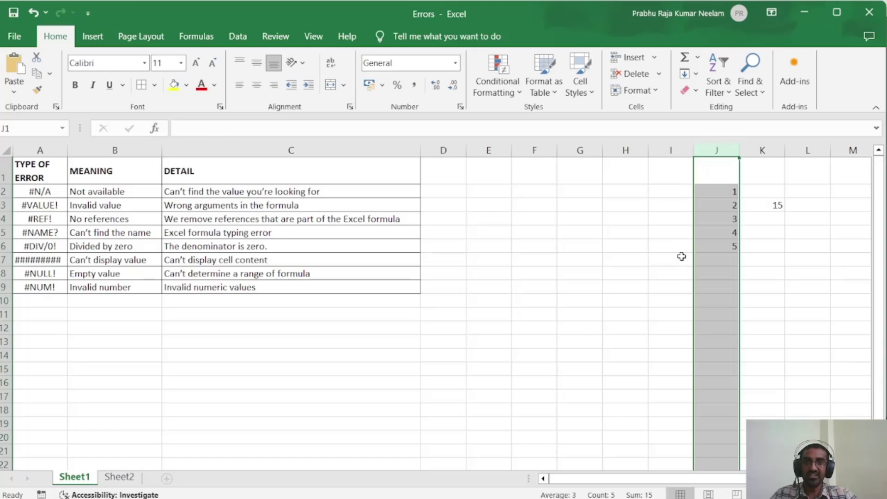
{"action": "left_click", "coordinate": [742, 237]}
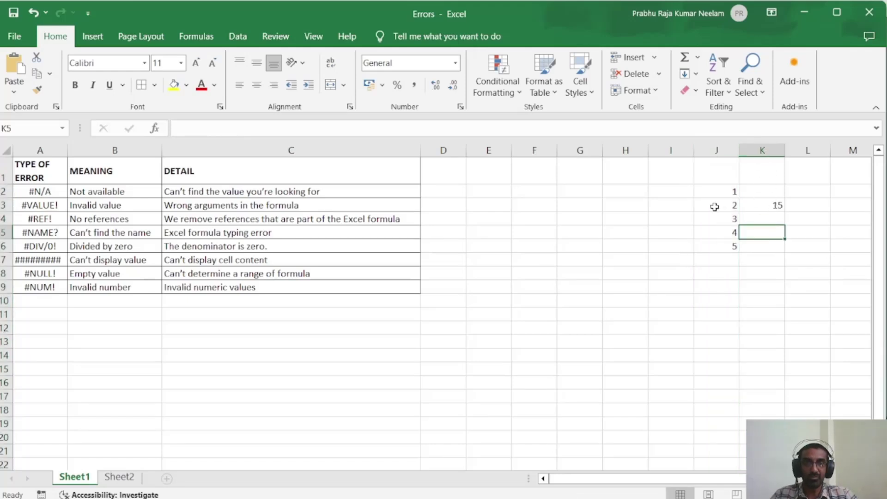
{"action": "left_click", "coordinate": [753, 205]}
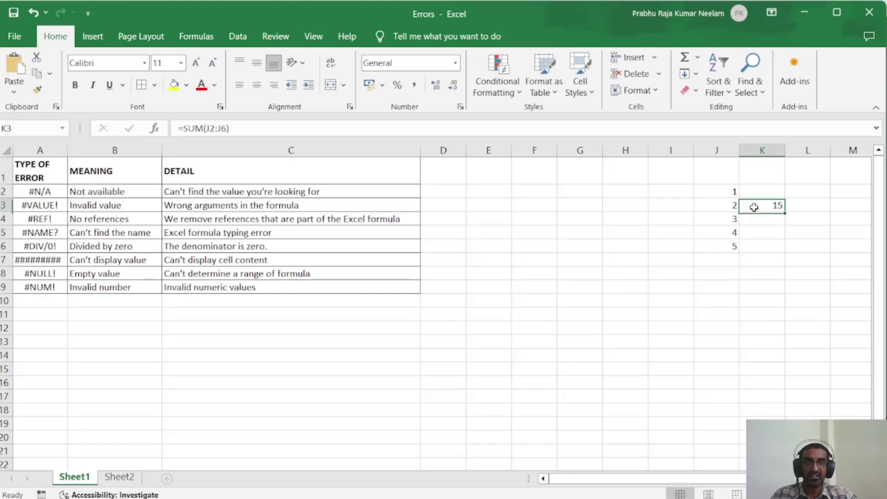
{"action": "left_click", "coordinate": [276, 139]}
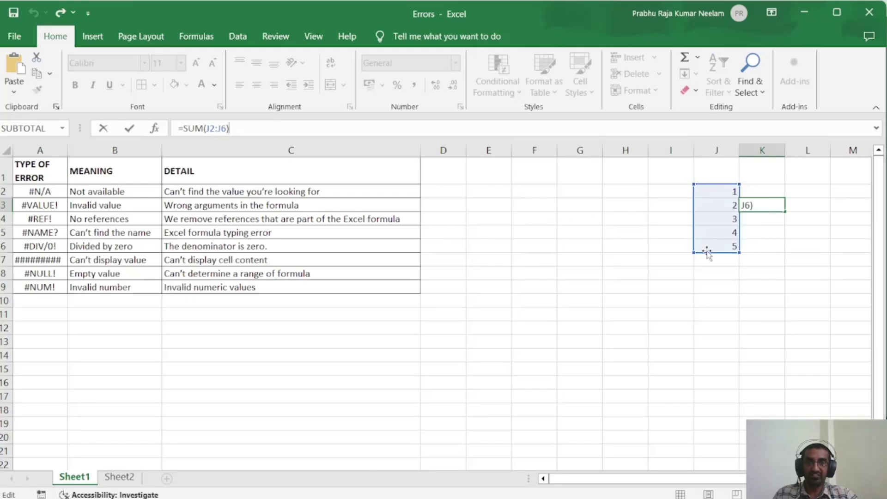
Step: Delete the whole of column J to produce a #REF! error in the SUM formula, and inspect the shifted formula in J3
{"action": "right_click", "coordinate": [715, 148]}
{"action": "key", "text": "Escape"}
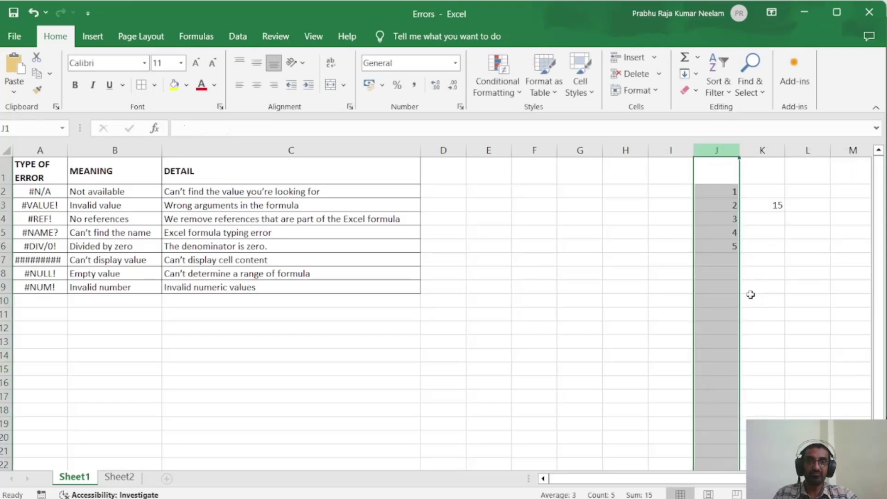
{"action": "key", "text": "ctrl+minus"}
{"action": "left_click", "coordinate": [768, 201]}
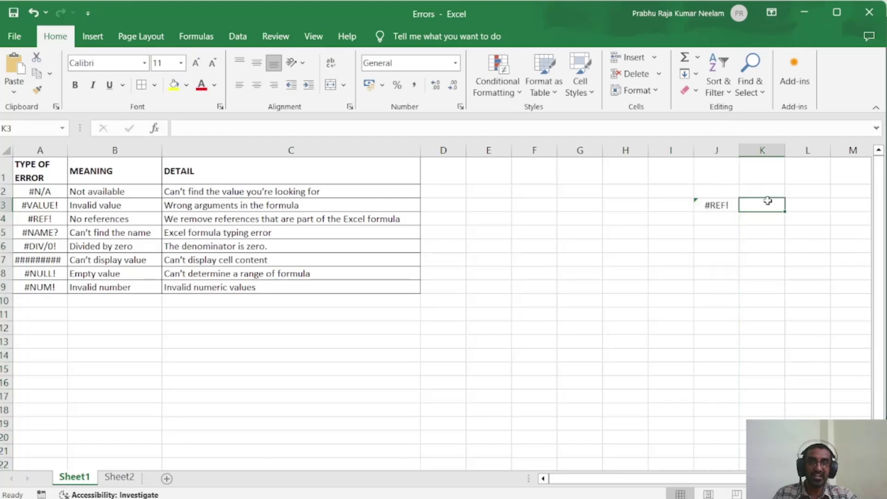
{"action": "left_click", "coordinate": [717, 203]}
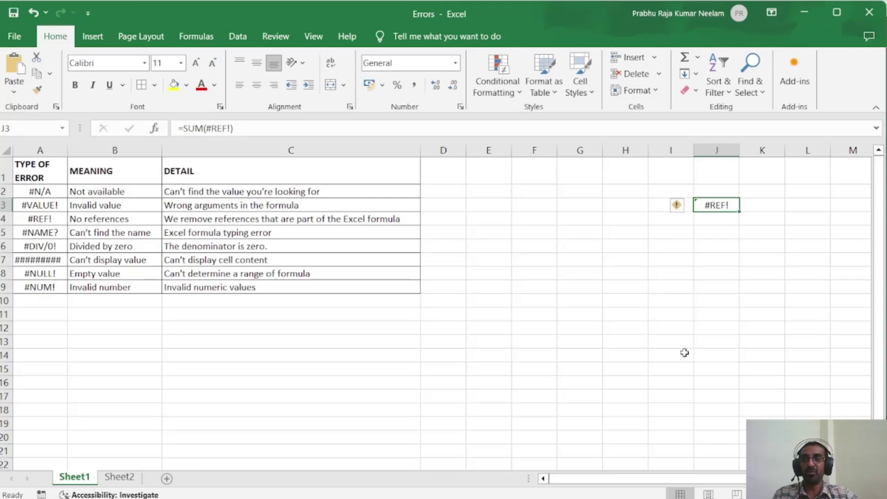
Step: Highlight the #REF! row of the error table and clear the broken SUM formula from J3
{"action": "left_click_drag", "start_coordinate": [42, 218], "coordinate": [259, 220]}
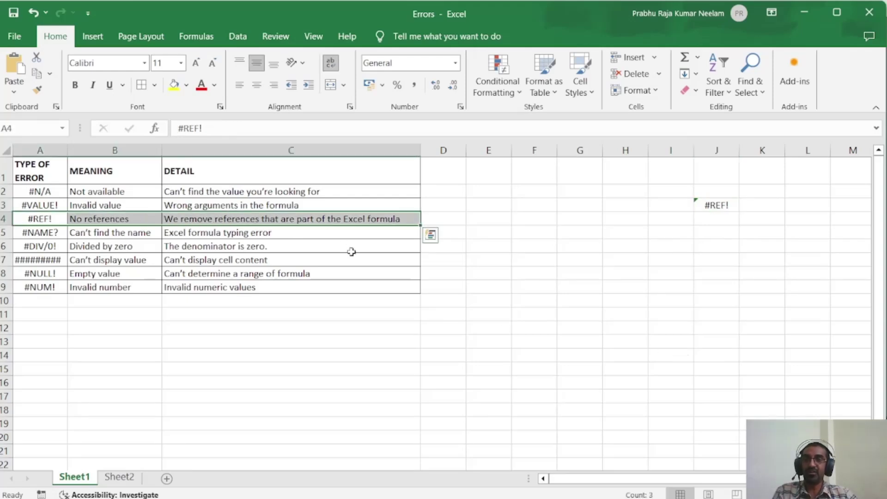
{"action": "left_click", "coordinate": [48, 221]}
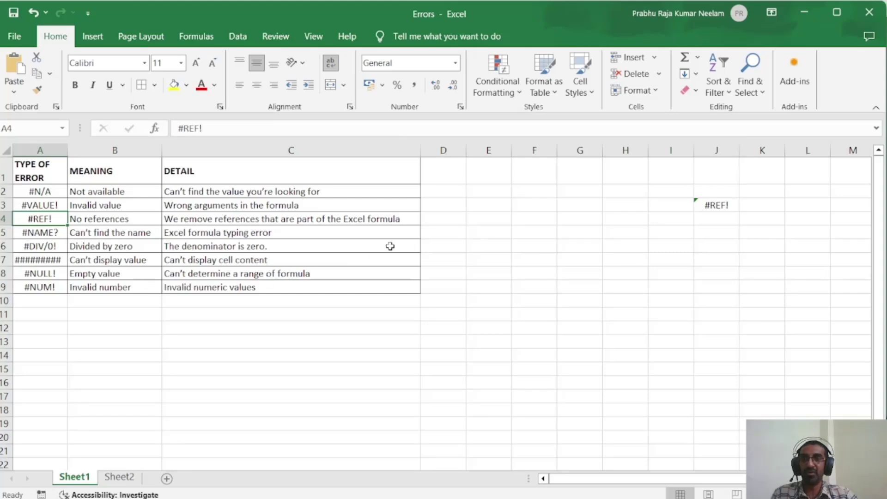
{"action": "left_click", "coordinate": [716, 205]}
{"action": "key", "text": "Delete"}
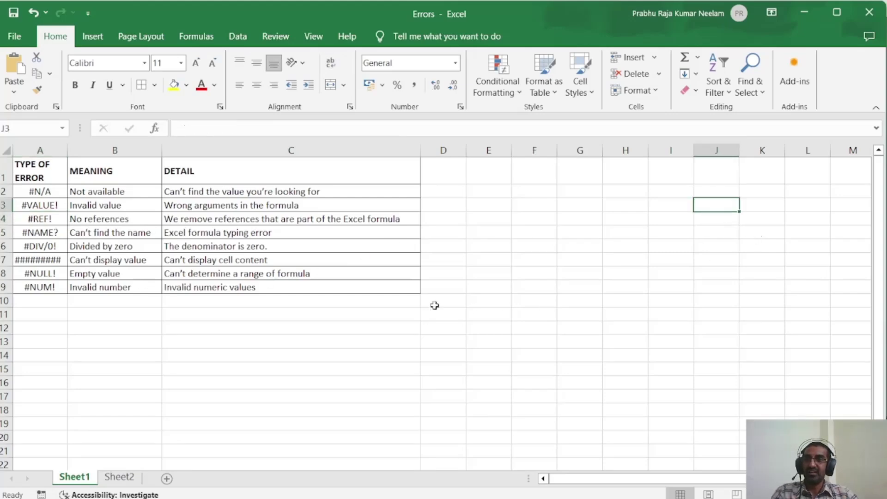
Step: Point out the #NAME? entry in the error table and enter the formula =SUM(1,2) in cell H4
{"action": "left_click", "coordinate": [49, 232]}
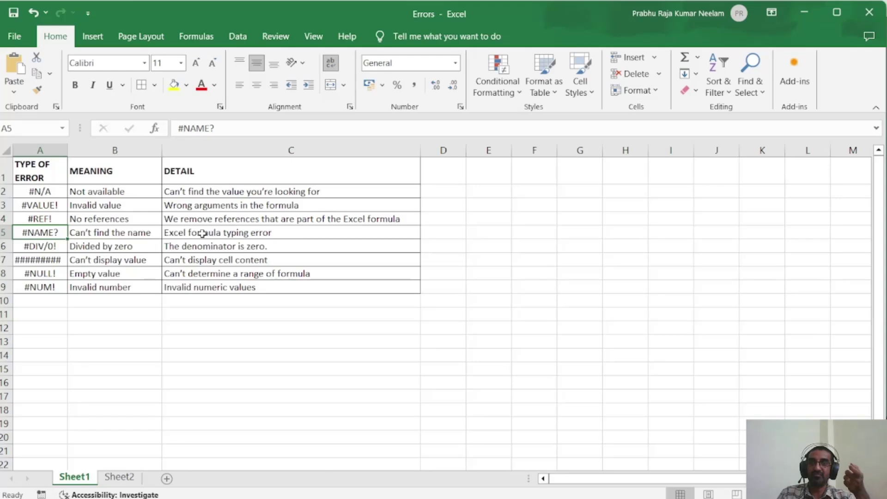
{"action": "left_click", "coordinate": [31, 207]}
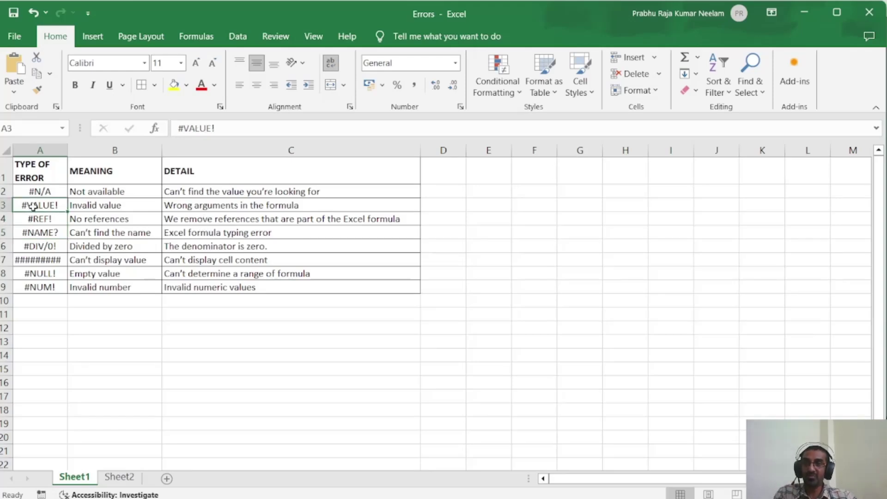
{"action": "left_click", "coordinate": [47, 235]}
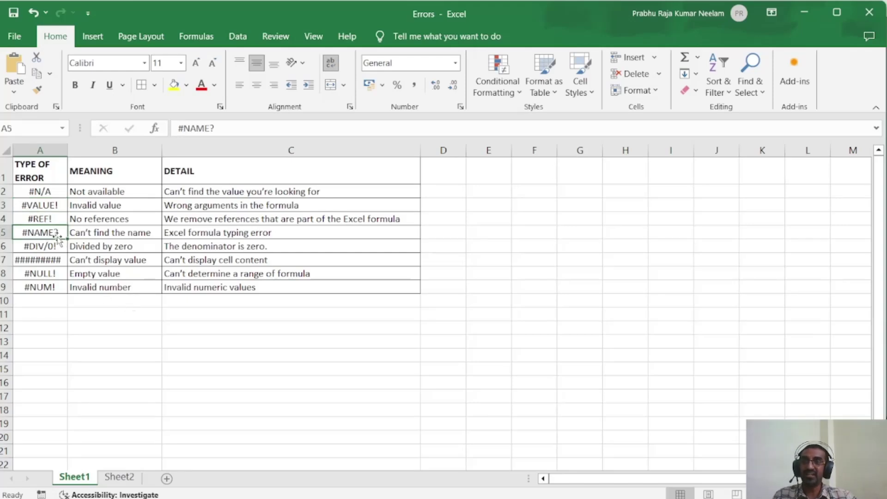
{"action": "left_click", "coordinate": [632, 220]}
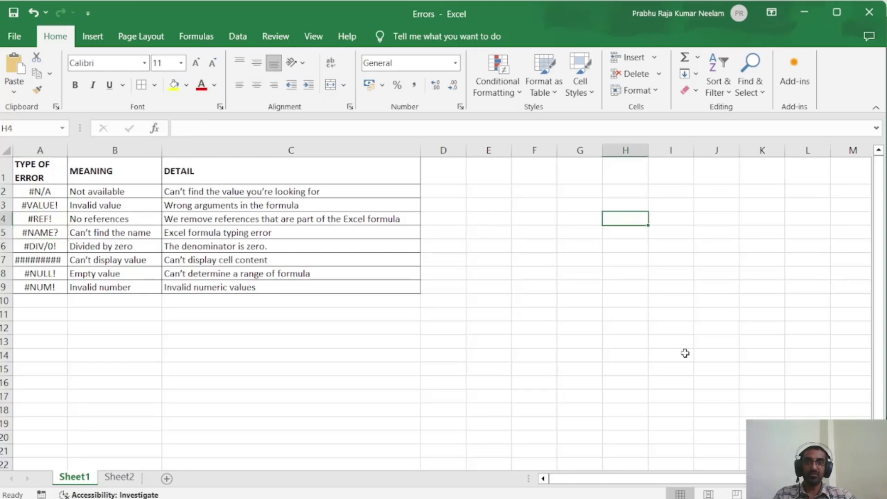
{"action": "type", "text": "=SUM"}
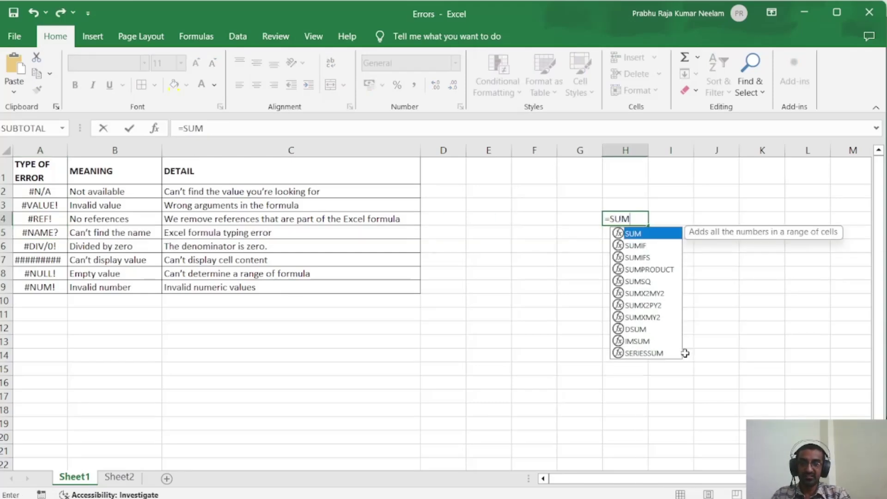
{"action": "type", "text": "(1,2)"}
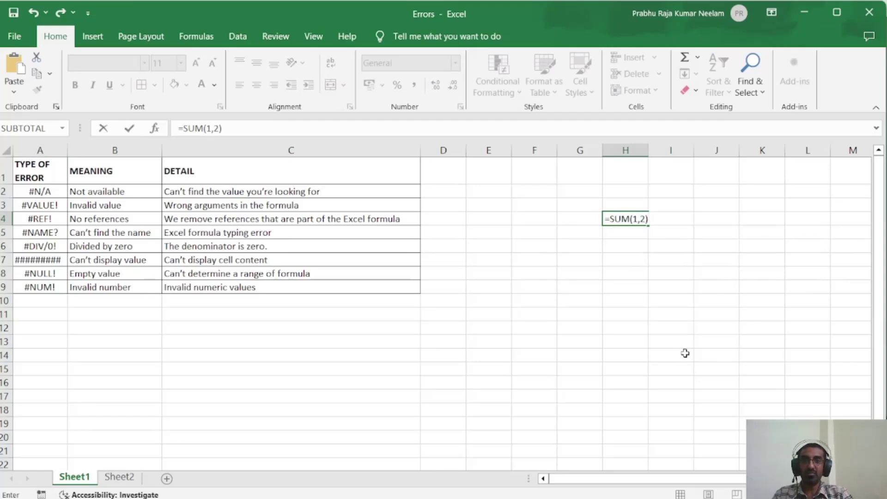
{"action": "key", "text": "Return"}
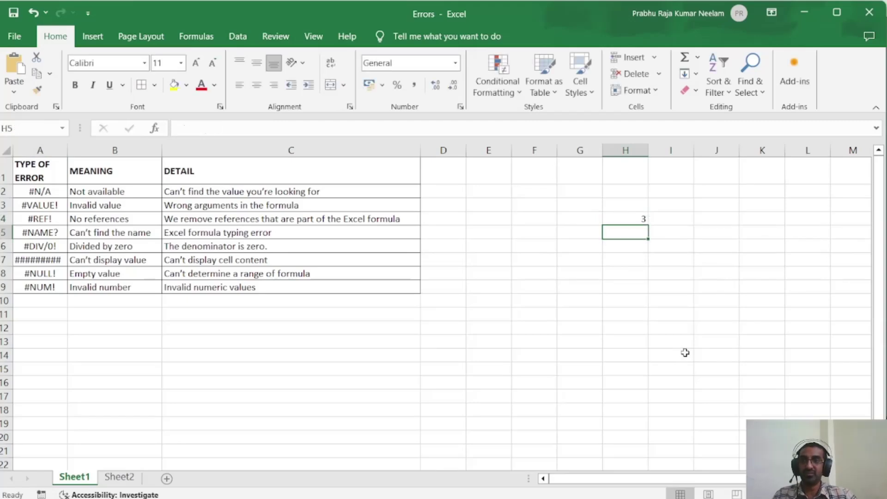
Step: Misspell the function name in H4's formula as SM to produce a #NAME? error, and inspect the cell
{"action": "left_click", "coordinate": [627, 219]}
{"action": "left_click", "coordinate": [205, 128]}
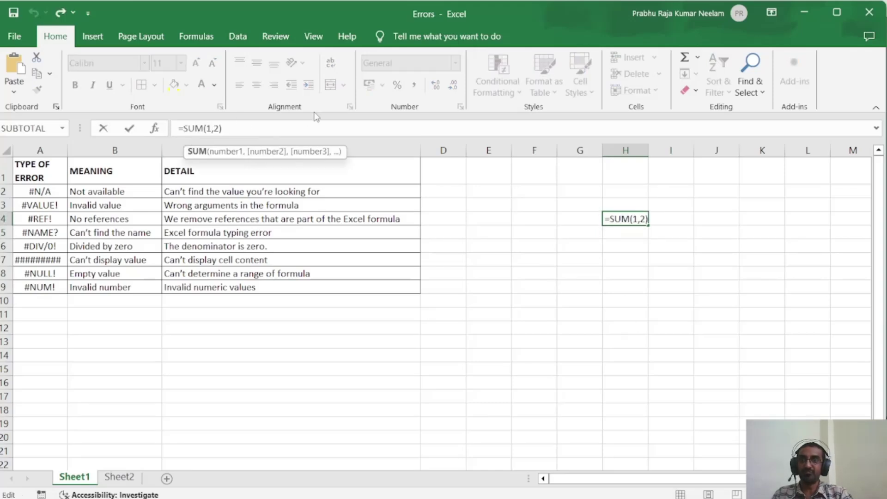
{"action": "key", "text": "BackSpace"}
{"action": "key", "text": "Return"}
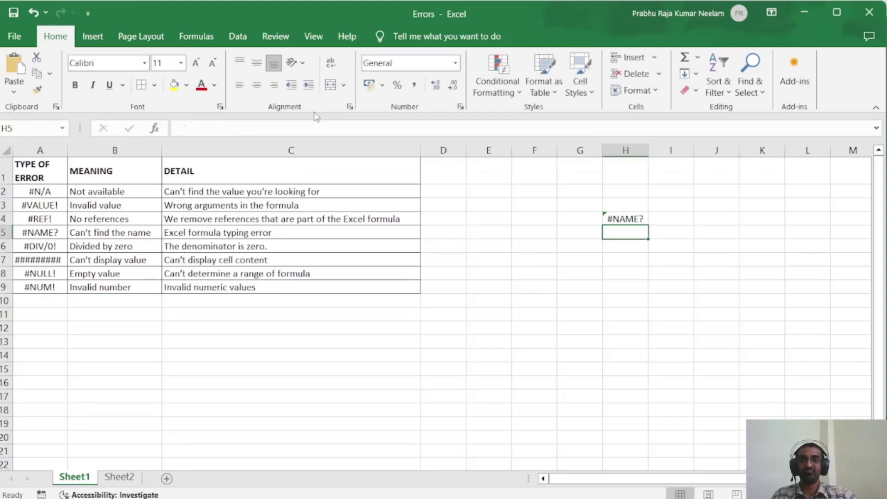
{"action": "left_click", "coordinate": [626, 219]}
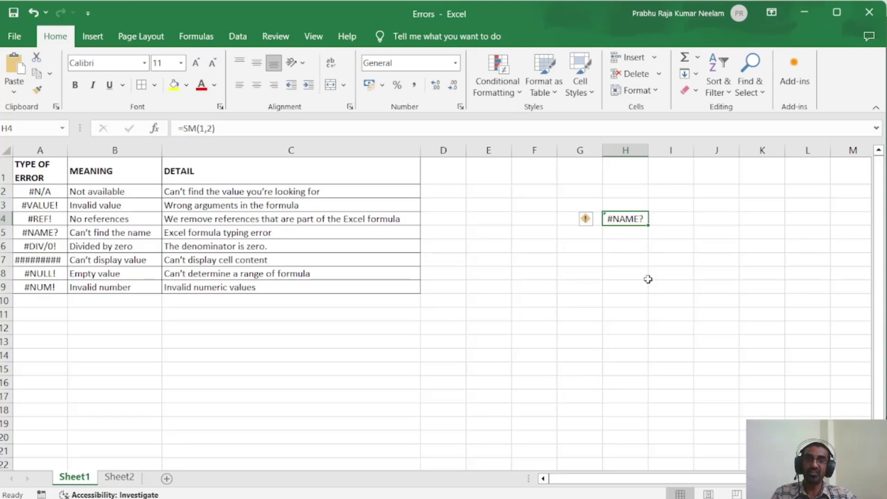
Step: Enter the formula =1+2 in cell I4 for a second #NAME? example
{"action": "left_click", "coordinate": [677, 221]}
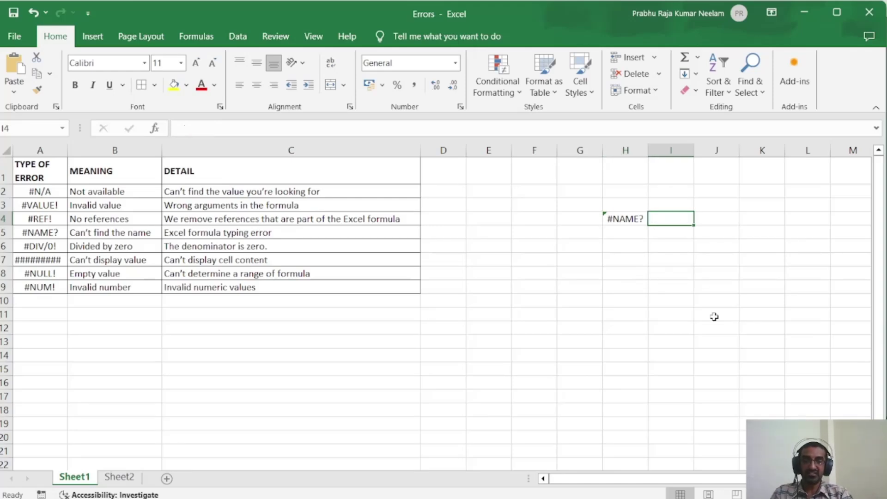
{"action": "type", "text": "=1+"}
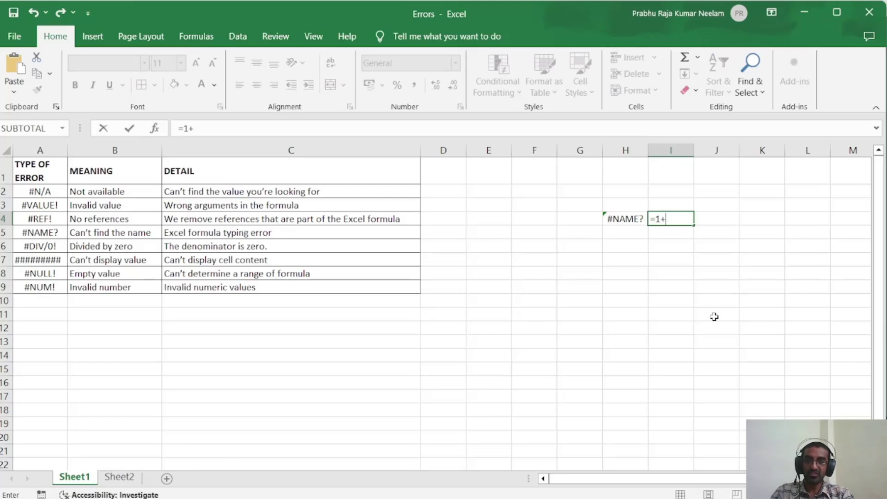
{"action": "type", "text": "2"}
{"action": "key", "text": "Return"}
{"action": "key", "text": "Up"}
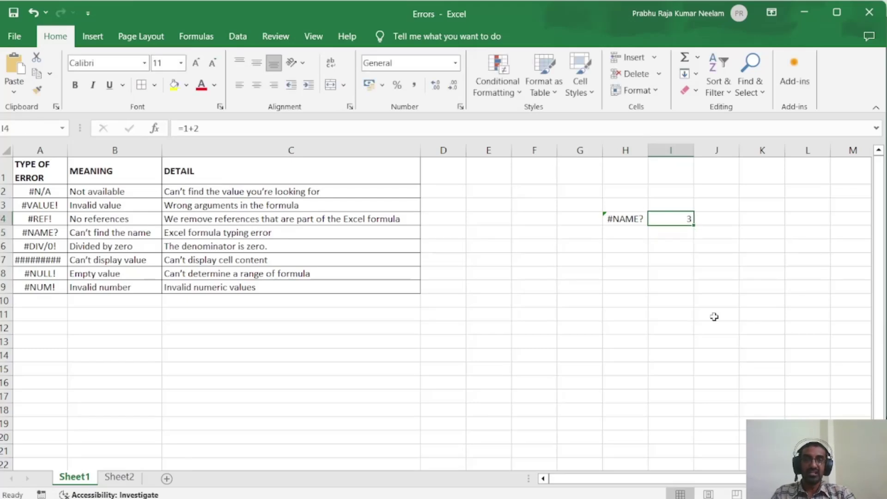
Step: Replace the number 2 in I4's formula with the unquoted letter A to produce a #NAME? error
{"action": "left_click", "coordinate": [217, 128]}
{"action": "key", "text": "BackSpace"}
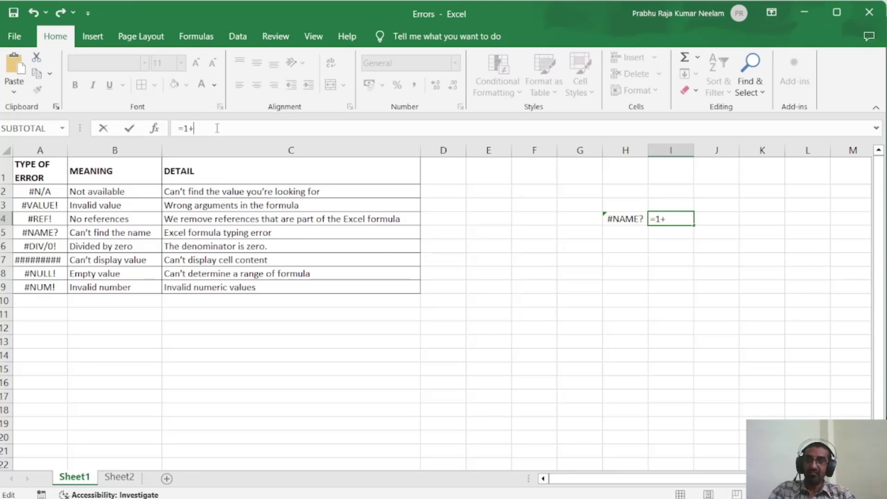
{"action": "type", "text": "A"}
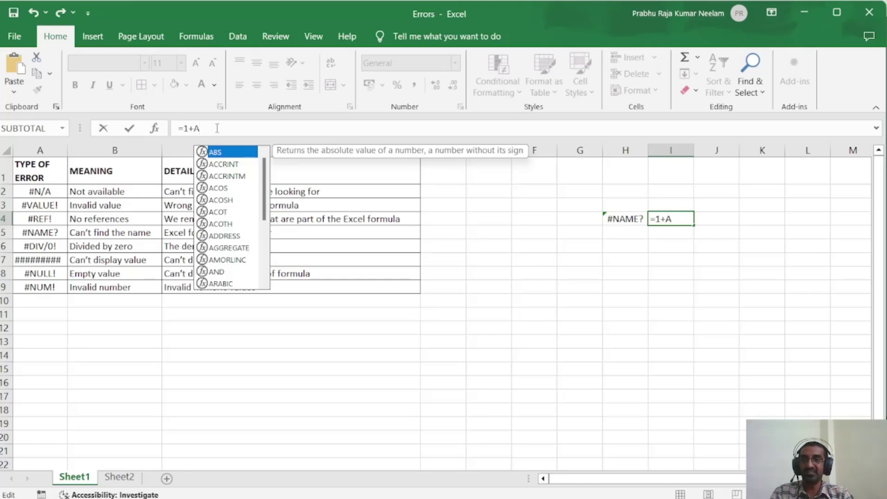
{"action": "key", "text": "Return"}
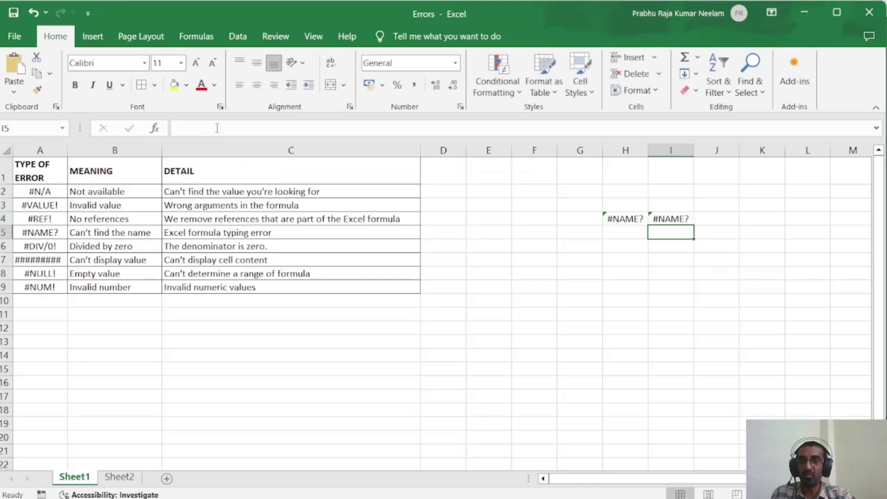
Step: Review the faulty formulas in H4 and I4 against the #NAME? entry in the error table
{"action": "left_click", "coordinate": [625, 219]}
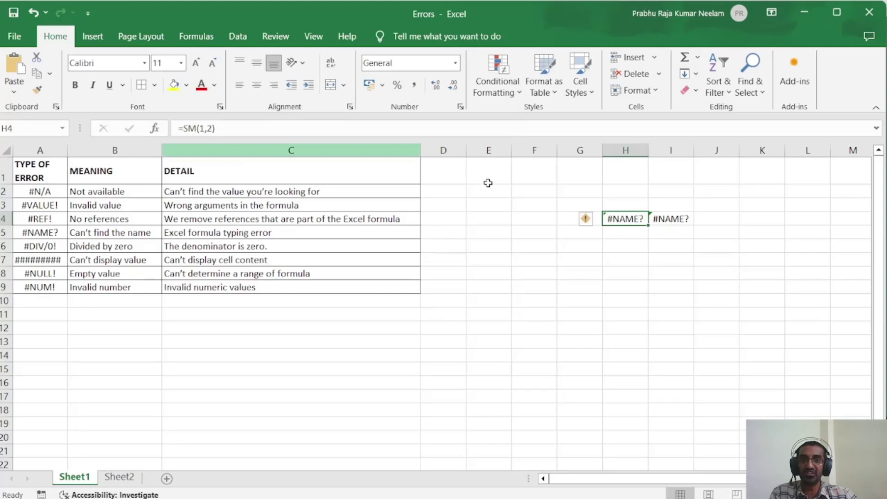
{"action": "left_click", "coordinate": [683, 220]}
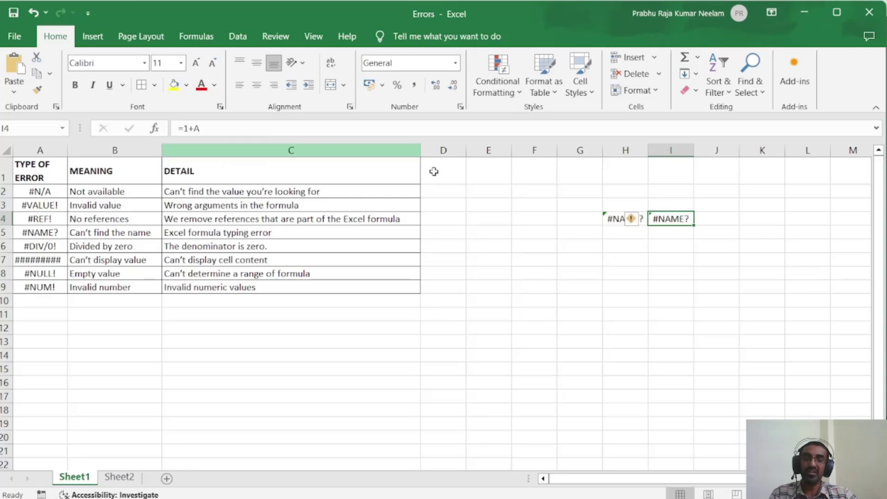
{"action": "left_click", "coordinate": [610, 259]}
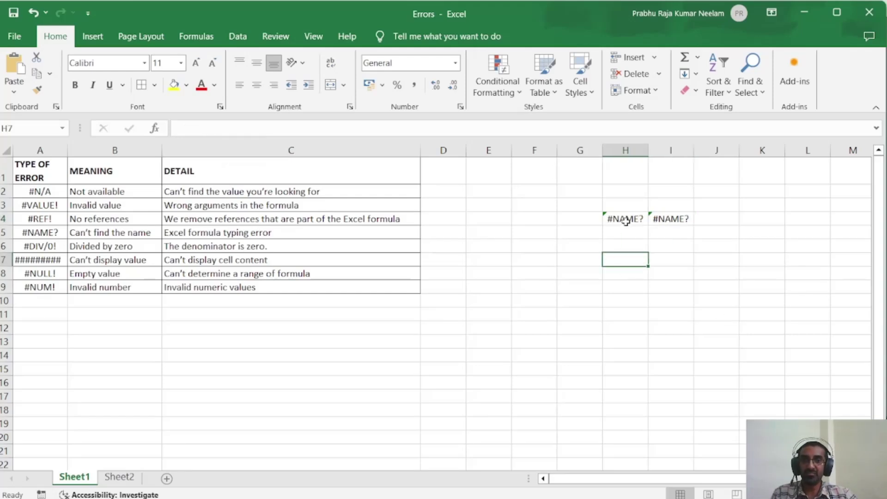
{"action": "left_click_drag", "start_coordinate": [615, 221], "coordinate": [671, 221]}
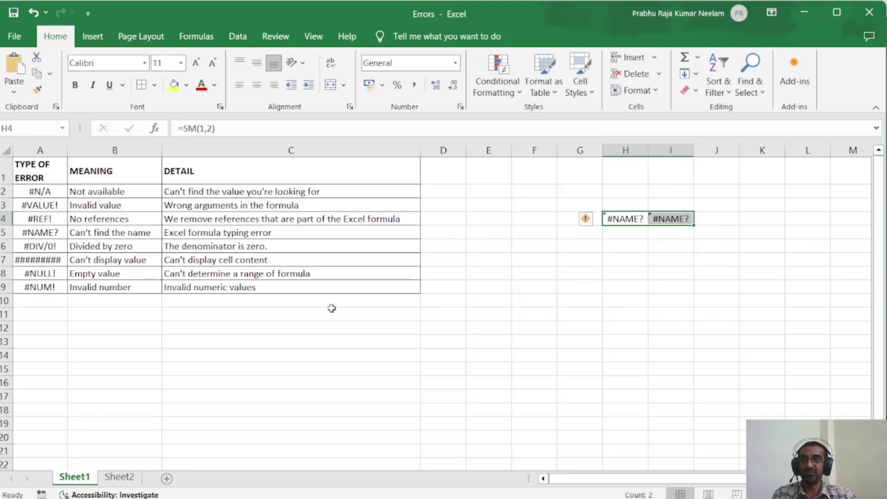
{"action": "left_click", "coordinate": [51, 233]}
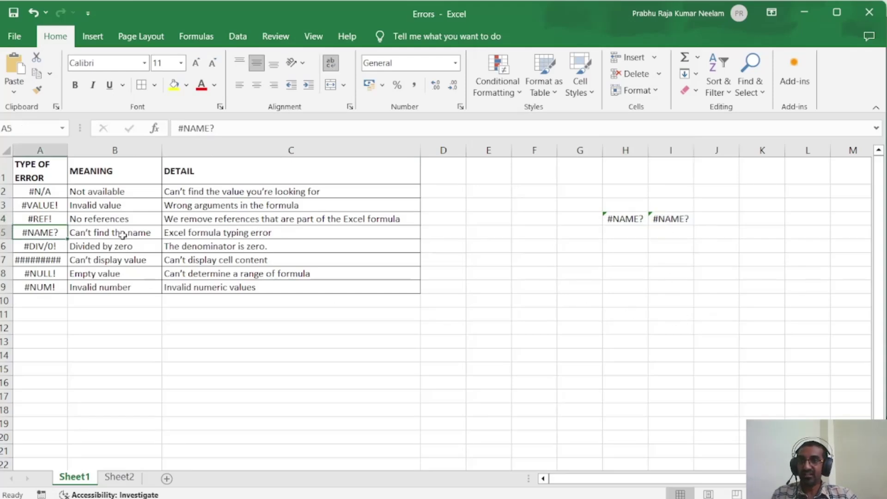
Step: Remove the two #NAME? examples from columns H and I
{"action": "left_click", "coordinate": [54, 204]}
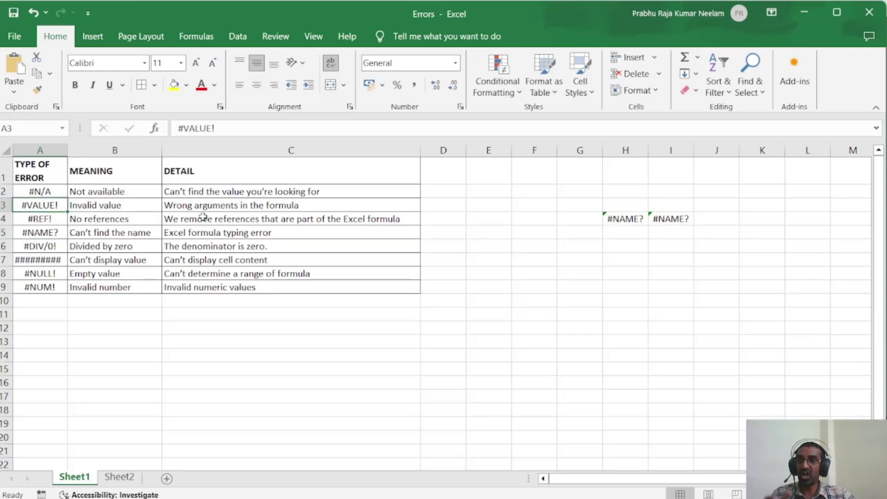
{"action": "left_click", "coordinate": [40, 231]}
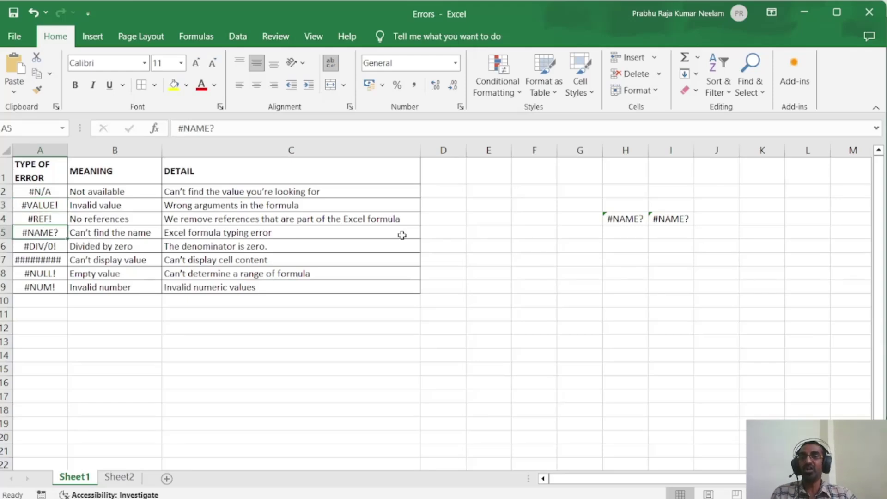
{"action": "left_click_drag", "start_coordinate": [657, 149], "coordinate": [647, 151]}
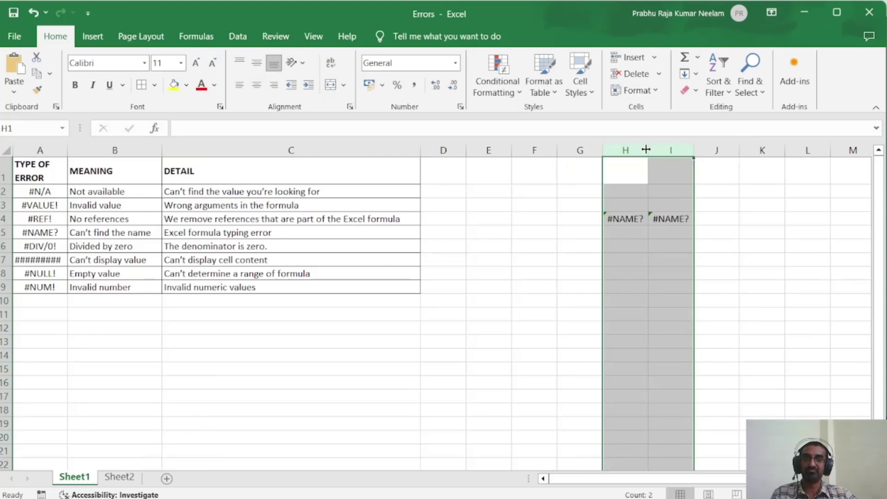
{"action": "right_click", "coordinate": [649, 150]}
{"action": "left_click", "coordinate": [683, 289]}
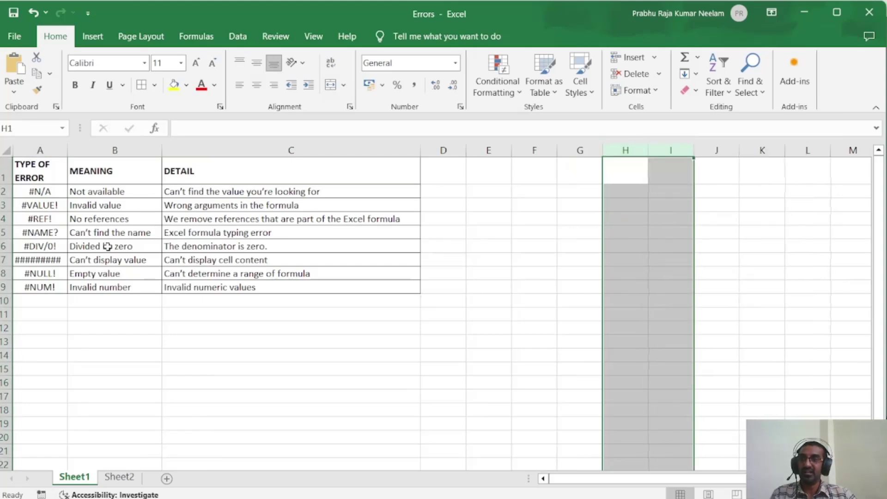
{"action": "left_click", "coordinate": [514, 248]}
Step: Enter the formula =1/0 in cell H4 to produce a #DIV/0! error, and inspect the cell
{"action": "left_click", "coordinate": [37, 247]}
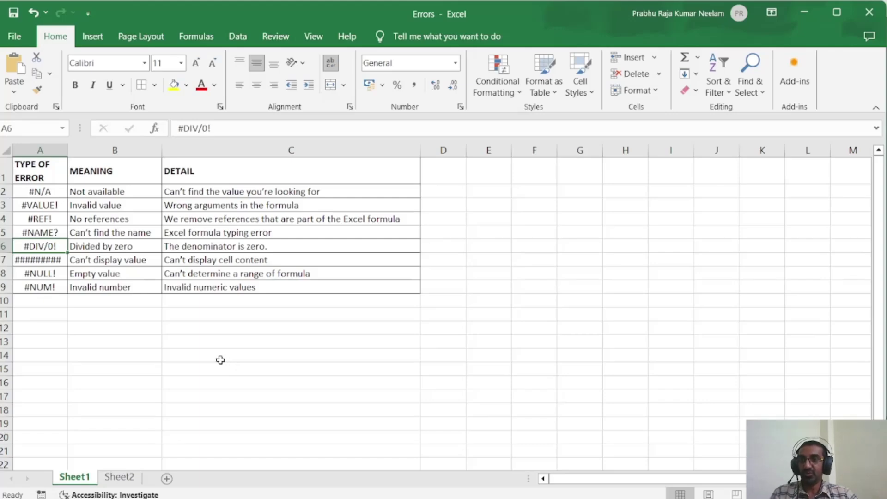
{"action": "left_click", "coordinate": [637, 222]}
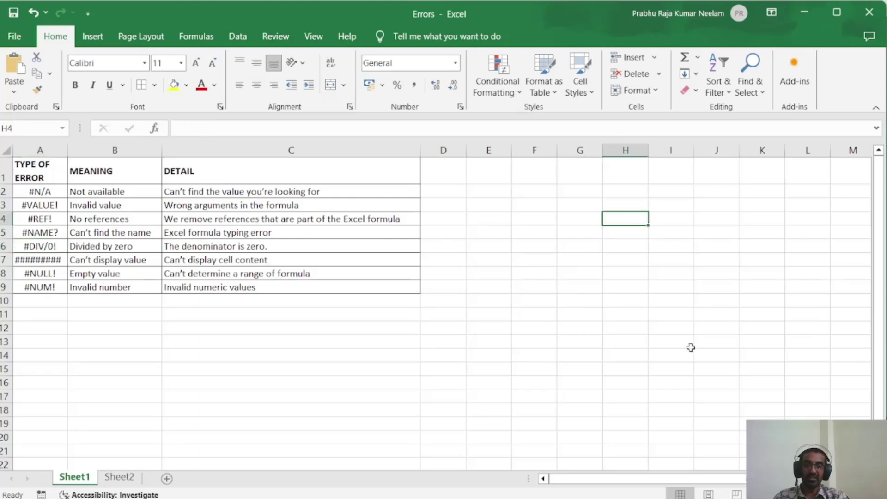
{"action": "type", "text": "=1"}
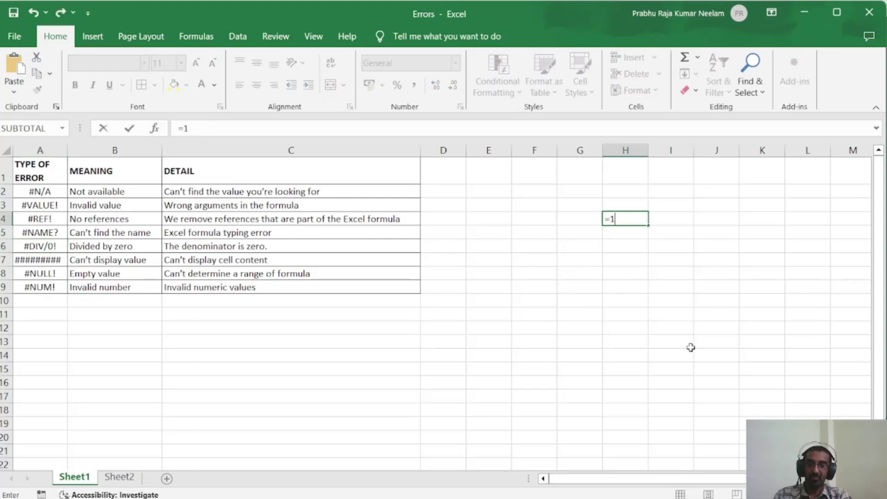
{"action": "type", "text": "/0"}
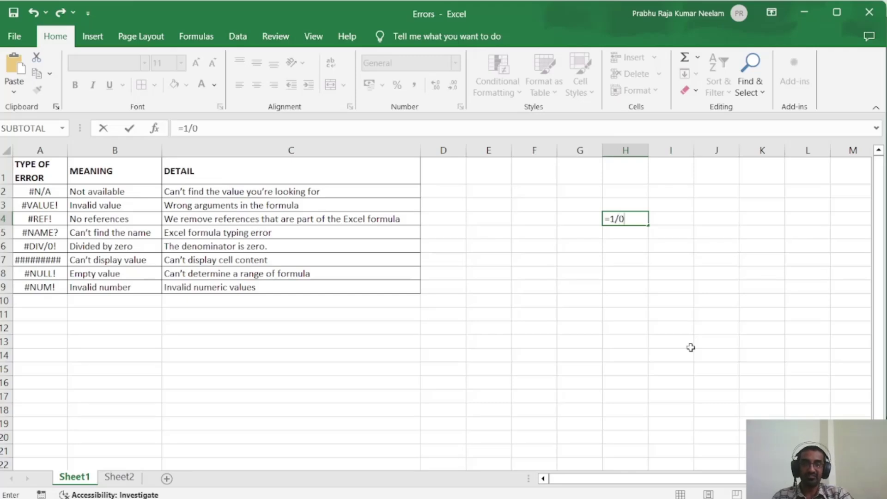
{"action": "key", "text": "Return"}
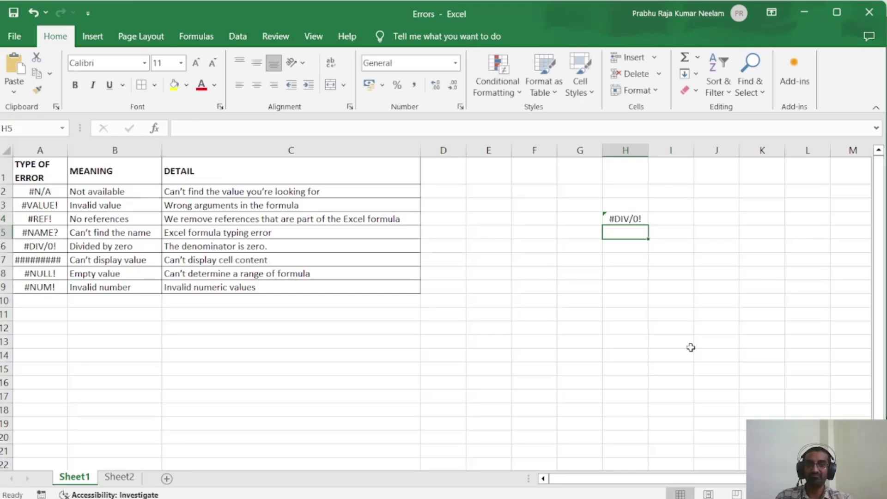
{"action": "key", "text": "Up"}
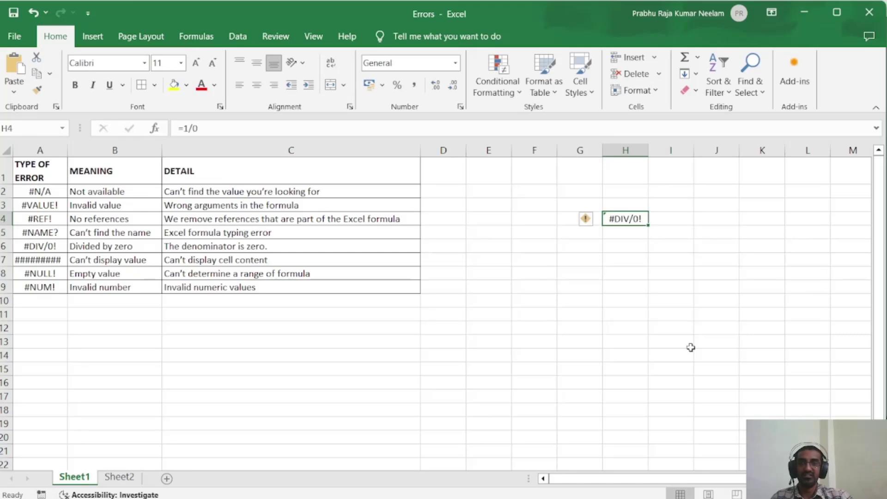
Step: Change the numerator of H4's division formula to 100
{"action": "left_click", "coordinate": [187, 128]}
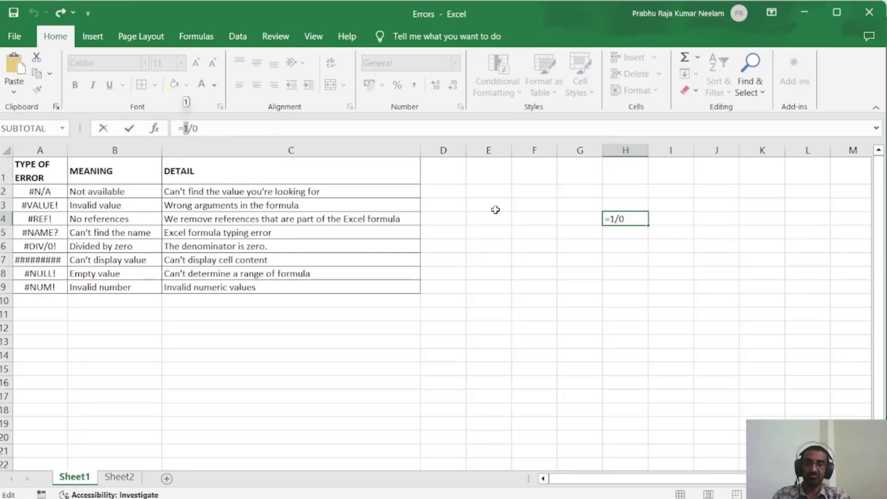
{"action": "type", "text": "100"}
{"action": "key", "text": "Return"}
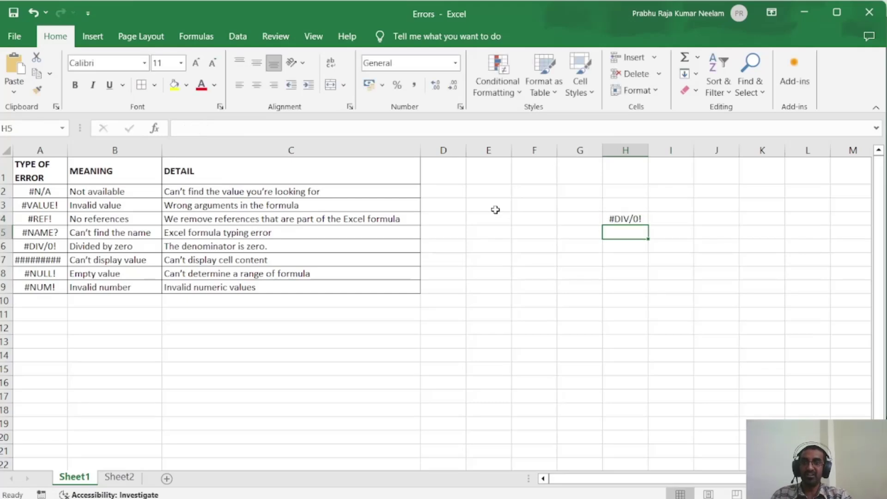
Step: Replace the zero divisor in H4's formula with 2
{"action": "left_click", "coordinate": [624, 219]}
{"action": "left_click", "coordinate": [252, 127]}
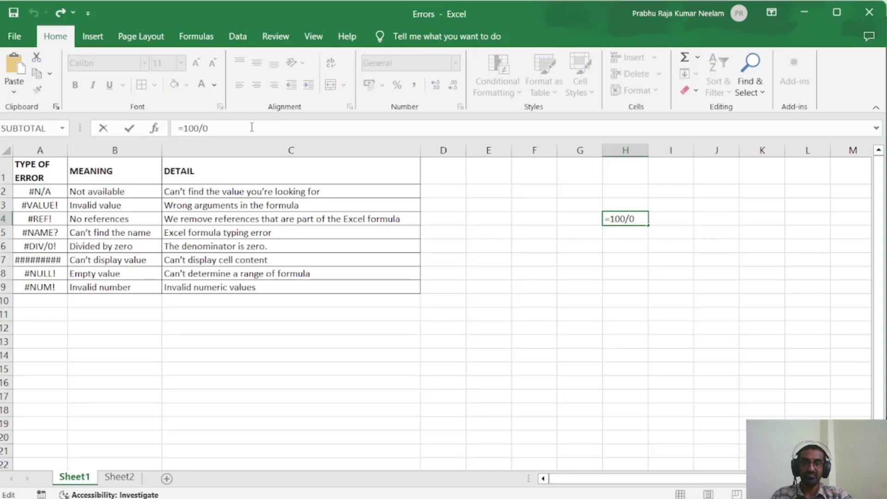
{"action": "key", "text": "BackSpace"}
{"action": "type", "text": "2"}
{"action": "key", "text": "Return"}
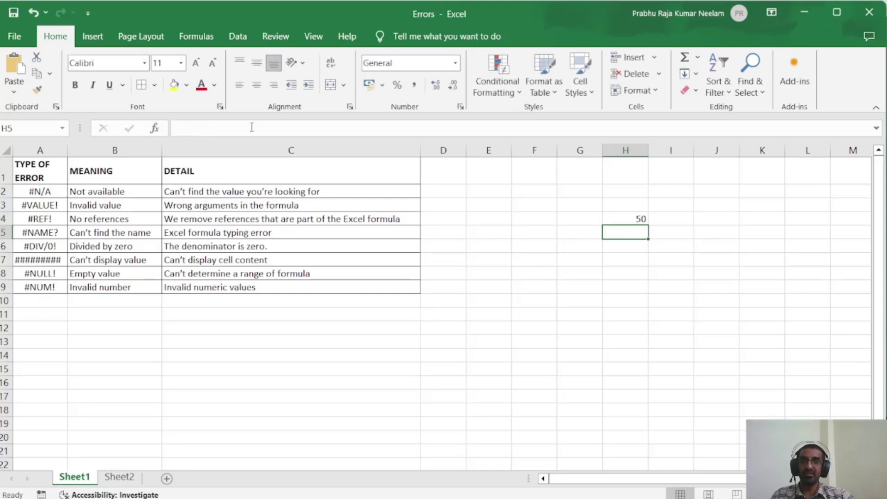
Step: Set the divisor in H4's formula back to 0 to reproduce the #DIV/0! error, and clear the cell
{"action": "left_click", "coordinate": [622, 216]}
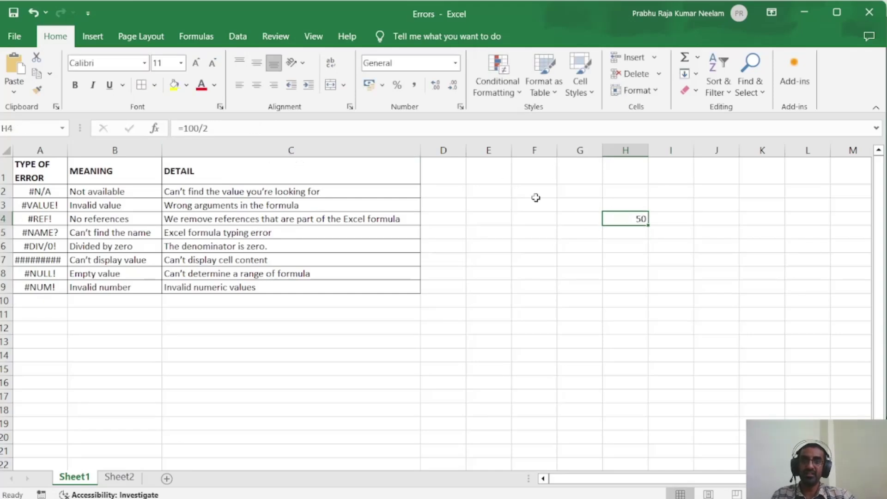
{"action": "left_click", "coordinate": [265, 128]}
{"action": "key", "text": "BackSpace"}
{"action": "type", "text": "0"}
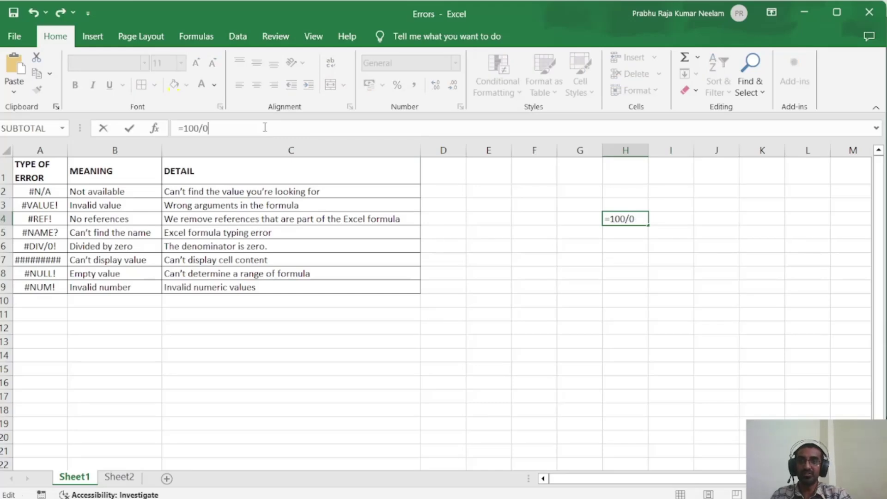
{"action": "key", "text": "Return"}
{"action": "key", "text": "Up"}
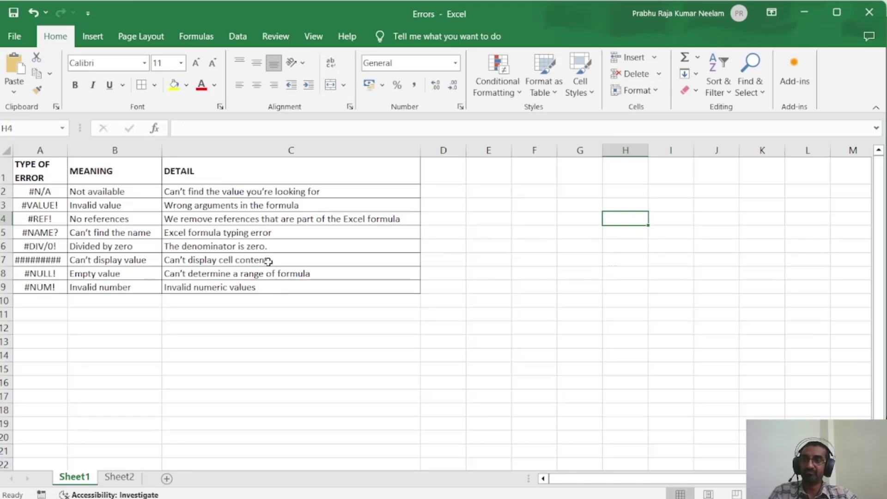
Step: Enter the date and time 19 June 2024 11:30:30 PM in cell H4 for the ######### example
{"action": "left_click", "coordinate": [36, 263]}
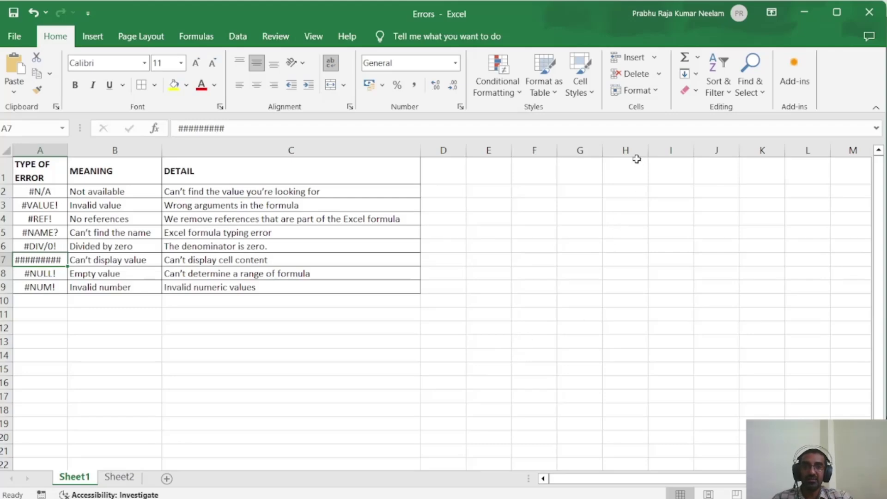
{"action": "left_click_drag", "start_coordinate": [617, 161], "coordinate": [614, 440]}
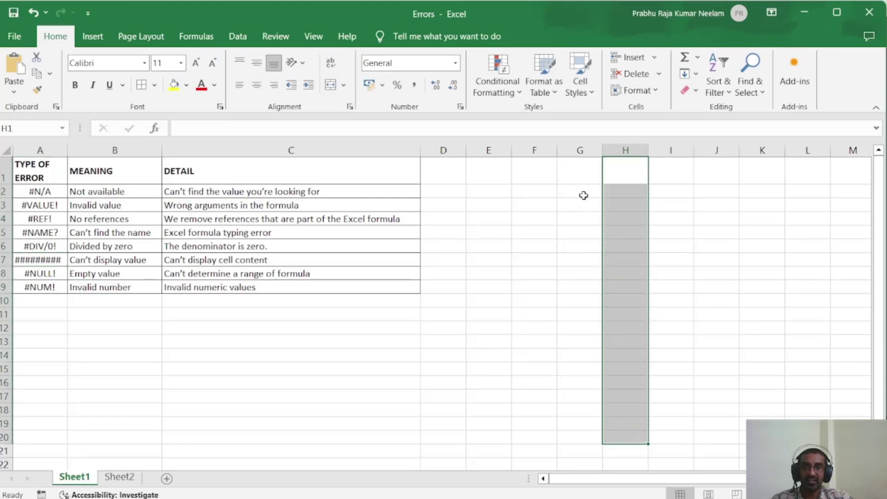
{"action": "left_click", "coordinate": [636, 218]}
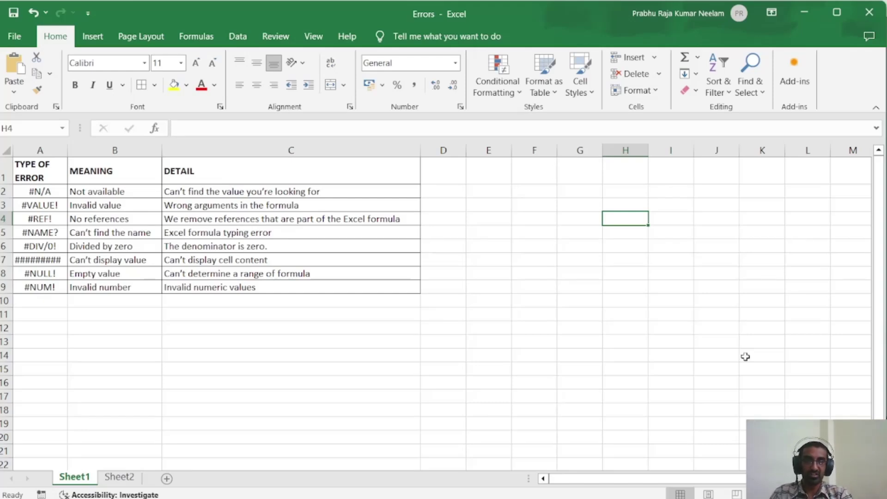
{"action": "type", "text": "19"}
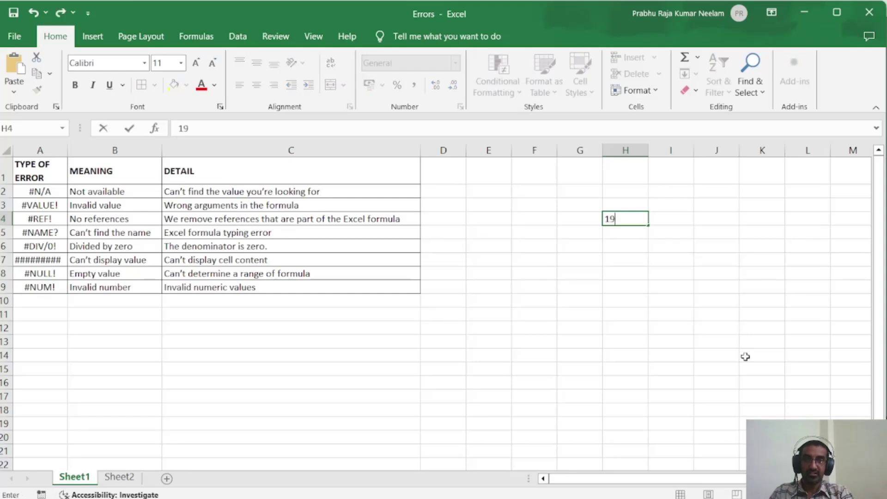
{"action": "type", "text": " Jun"}
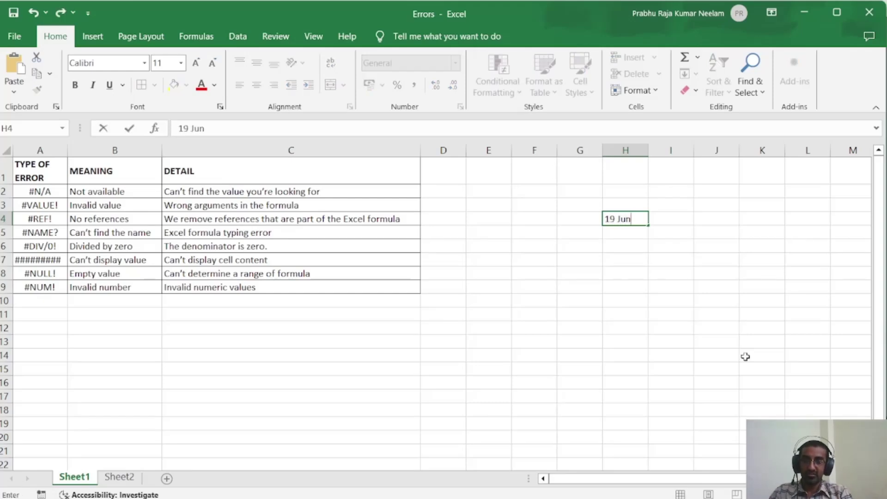
{"action": "type", "text": "e 2024"}
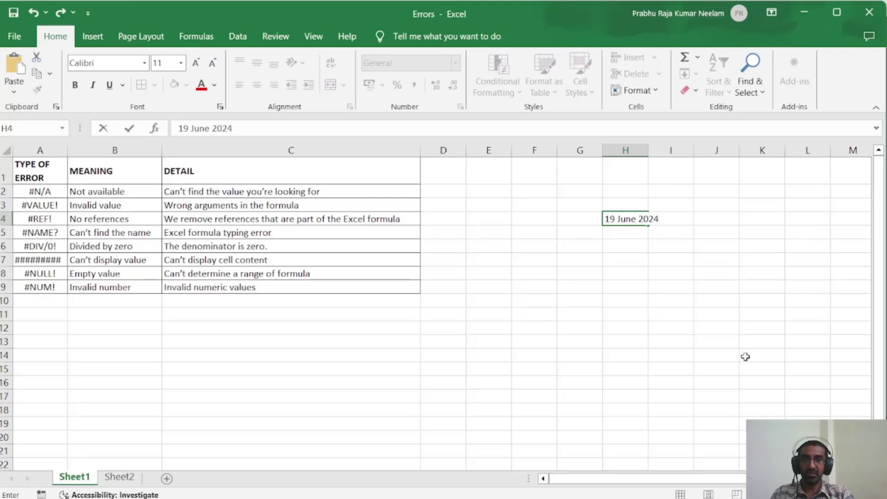
{"action": "type", "text": " 11"}
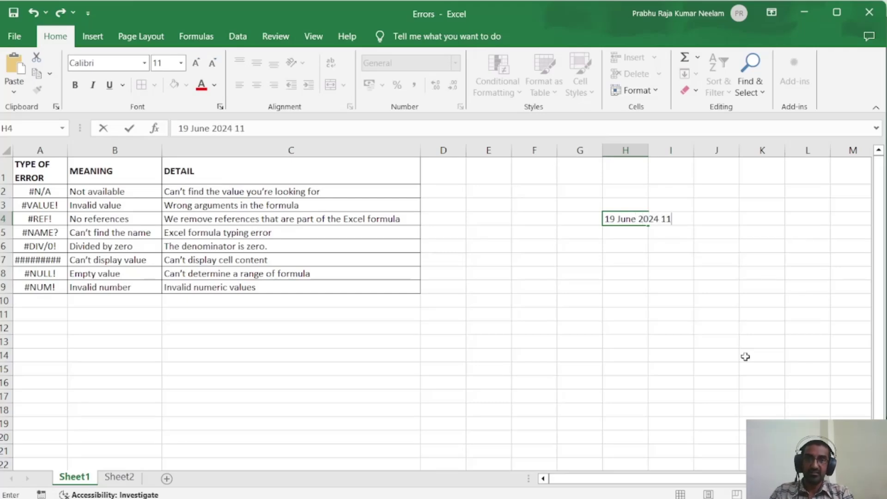
{"action": "type", "text": ":30"}
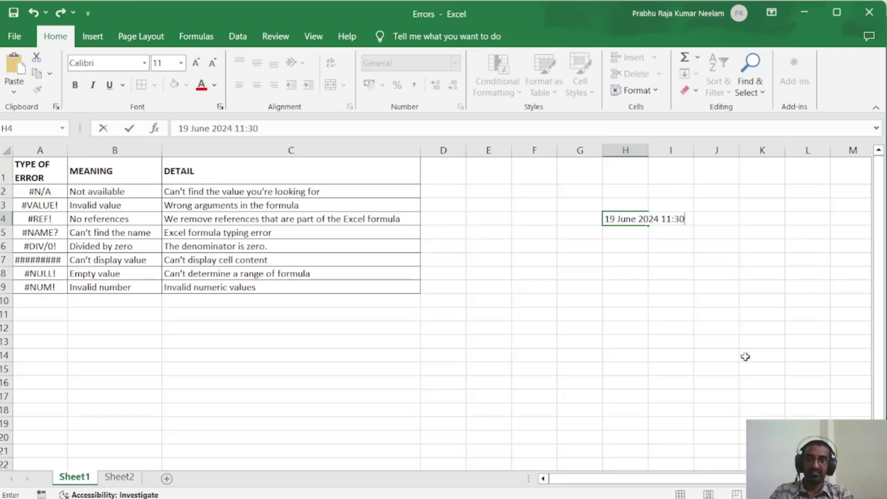
{"action": "type", "text": ":30"}
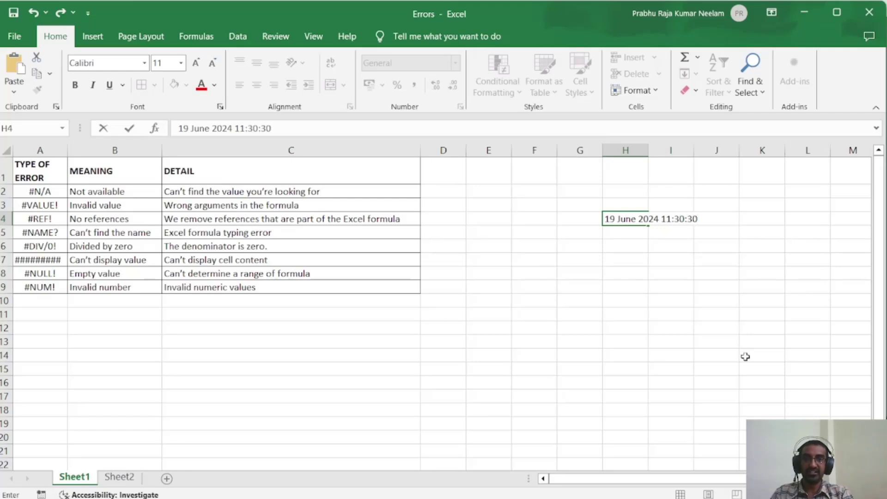
{"action": "type", "text": " PM"}
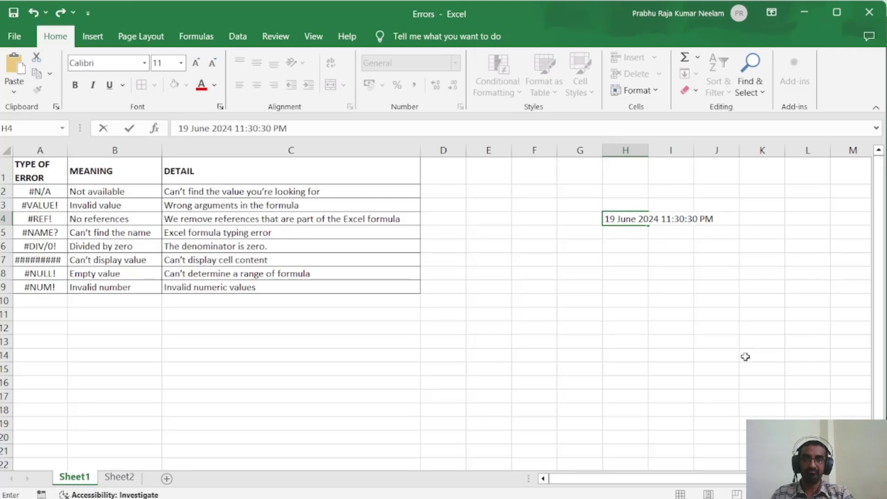
{"action": "key", "text": "Return"}
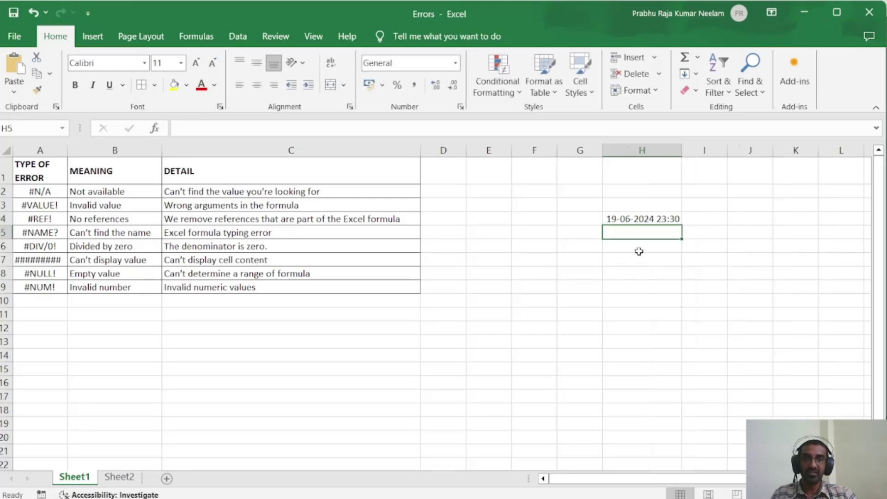
Step: Narrow column H until the date in H4 displays as ########, inspect the cell, and clear its content
{"action": "left_click_drag", "start_coordinate": [682, 153], "coordinate": [649, 153]}
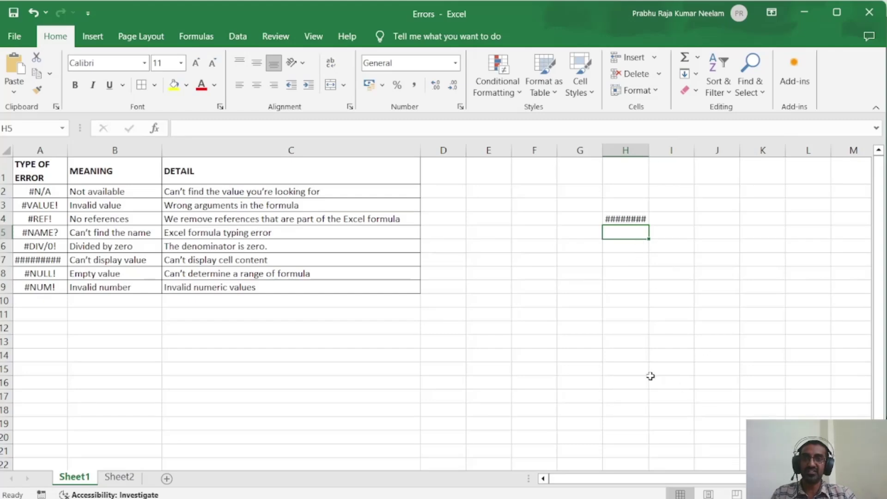
{"action": "left_click", "coordinate": [630, 219]}
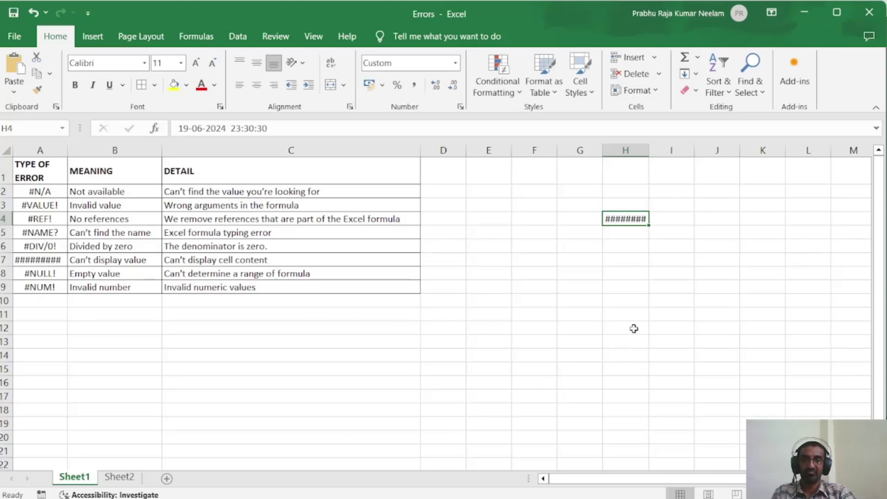
{"action": "key", "text": "Delete"}
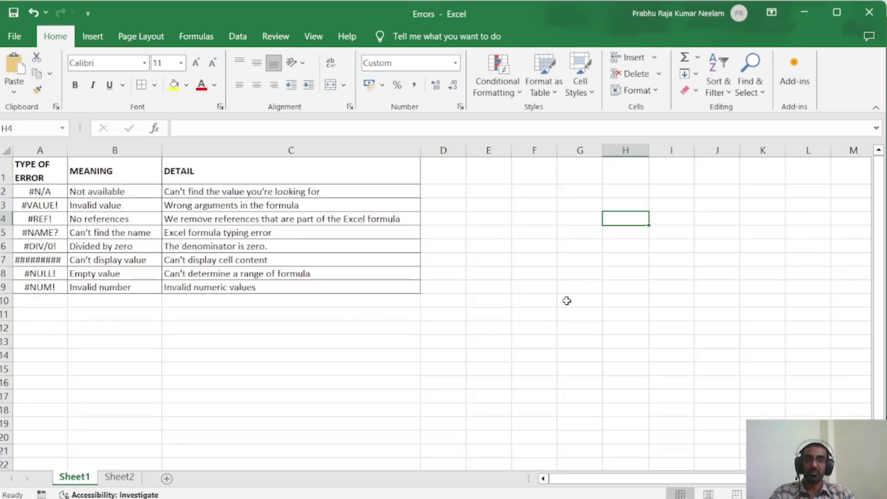
{"action": "left_click", "coordinate": [580, 238]}
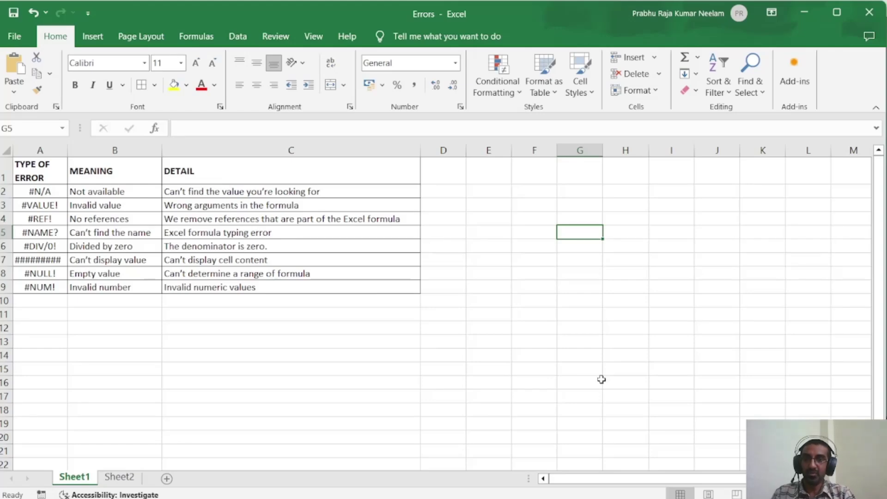
{"action": "type", "text": "="}
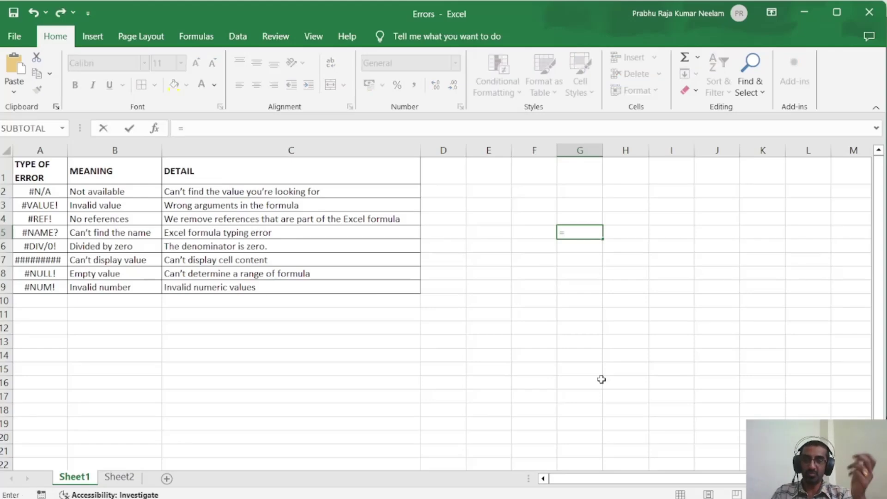
{"action": "type", "text": "SUM"}
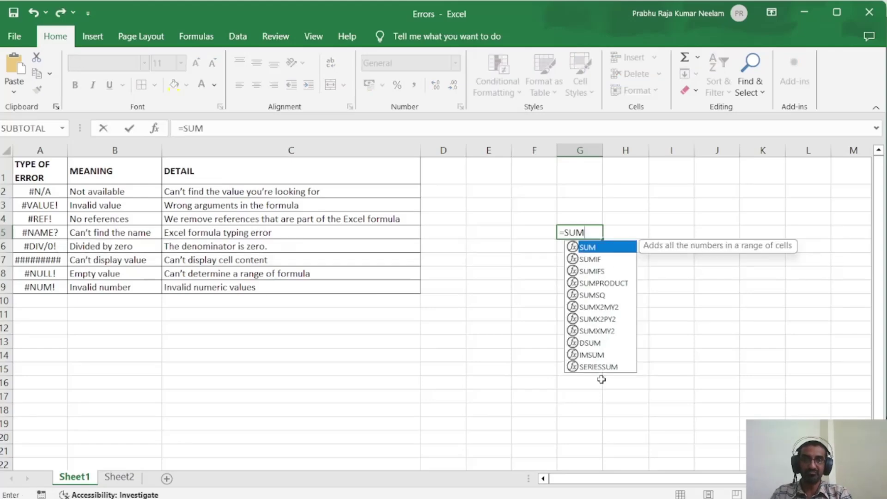
{"action": "key", "text": "BackSpace"}
{"action": "key", "text": "BackSpace"}
{"action": "key", "text": "BackSpace"}
{"action": "key", "text": "BackSpace"}
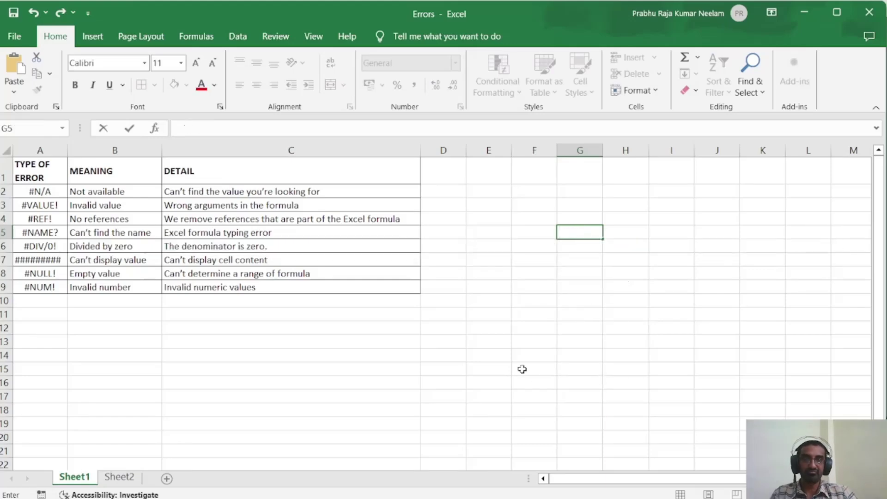
Step: Enter the numbers 1 through 5 down column J, in cells J2 to J6
{"action": "left_click", "coordinate": [721, 193]}
{"action": "type", "text": "1"}
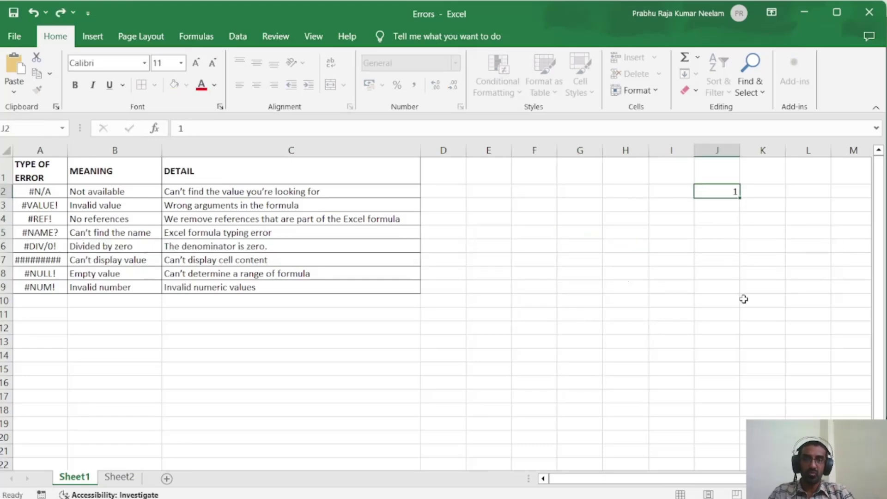
{"action": "key", "text": "Return"}
{"action": "type", "text": "2"}
{"action": "key", "text": "Return"}
{"action": "type", "text": "3"}
{"action": "key", "text": "Return"}
{"action": "type", "text": "4"}
{"action": "key", "text": "Return"}
{"action": "type", "text": "5"}
{"action": "key", "text": "Return"}
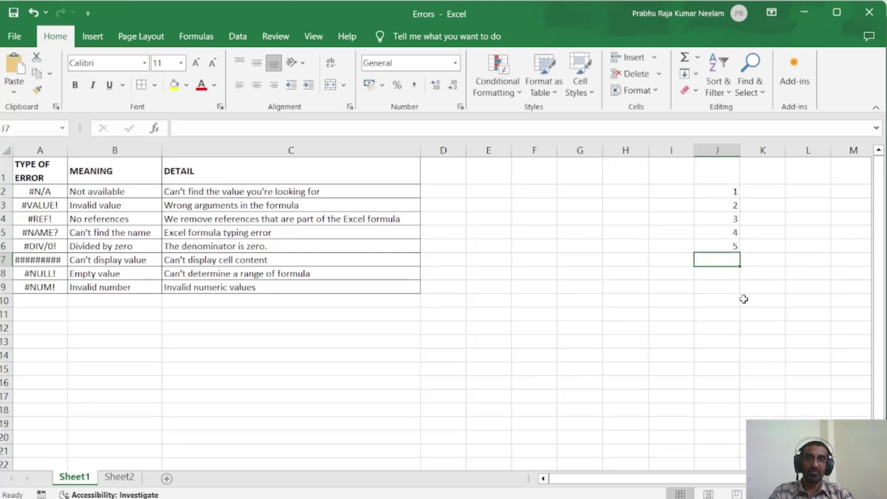
Step: Enter a SUM formula in cell H7 that adds the range J2:J6
{"action": "key", "text": "Left"}
{"action": "key", "text": "Left"}
{"action": "type", "text": "=SUM("}
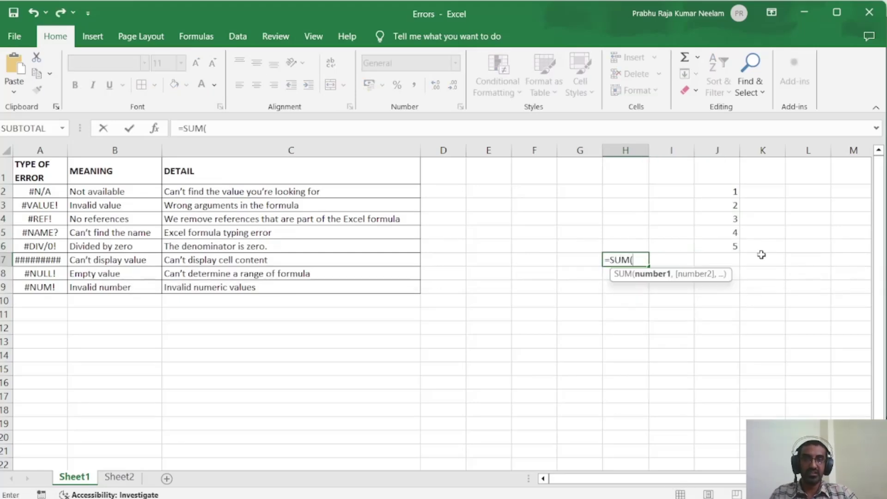
{"action": "left_click_drag", "start_coordinate": [721, 192], "coordinate": [724, 244]}
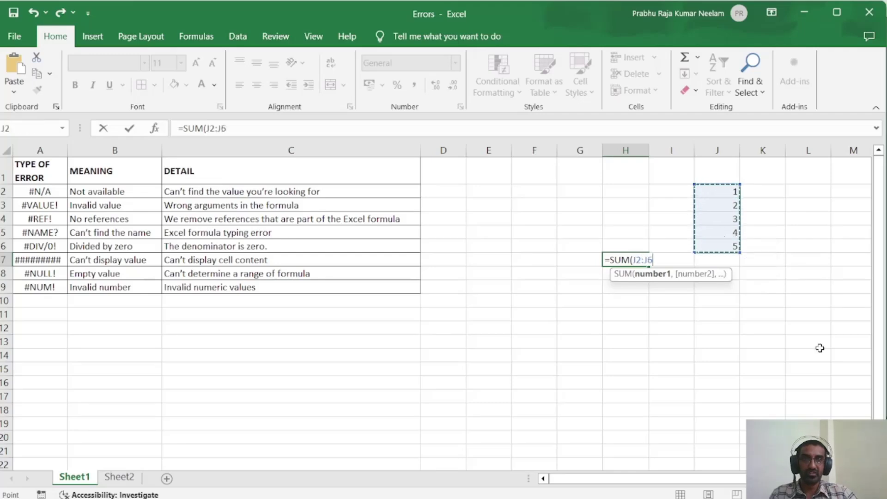
{"action": "type", "text": ")"}
{"action": "key", "text": "Return"}
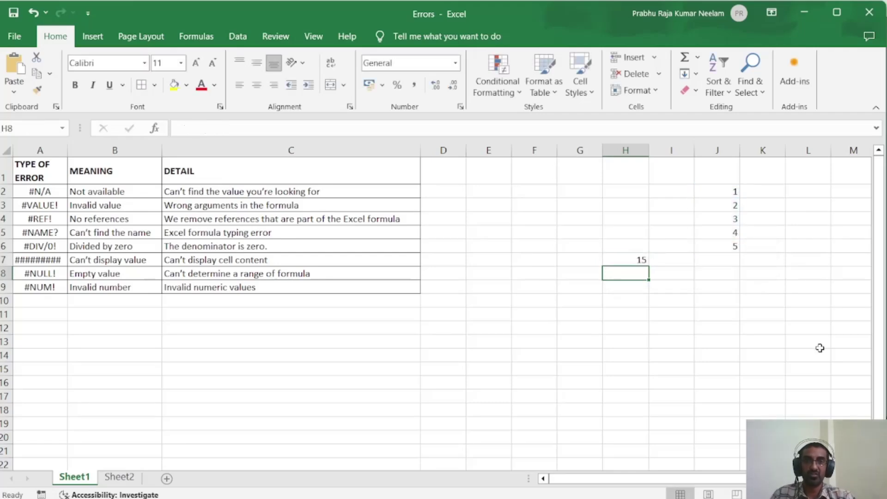
Step: Replace the colon in H7's SUM formula with a space, making it =SUM(J2 J6), to produce the #NULL! error
{"action": "key", "text": "Up"}
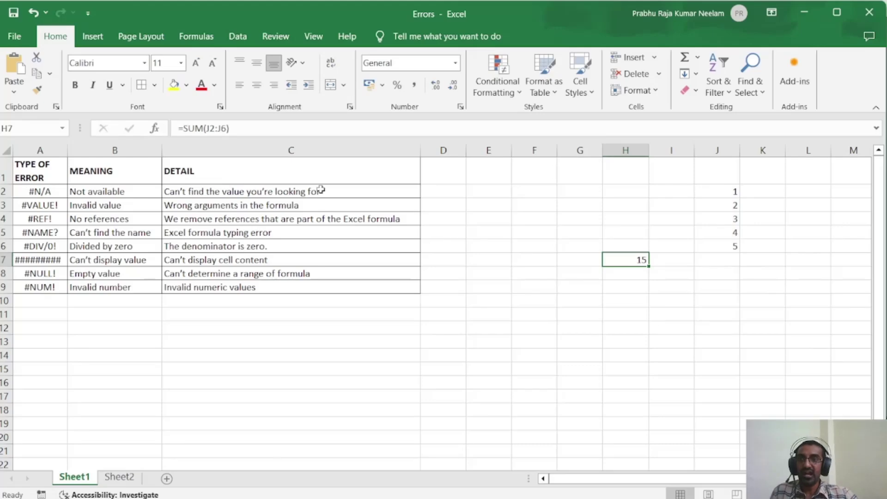
{"action": "left_click", "coordinate": [207, 128]}
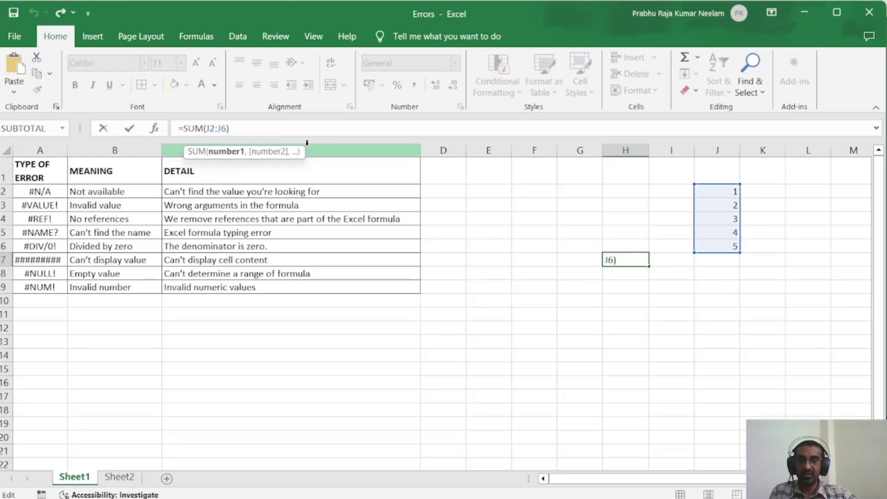
{"action": "key", "text": "BackSpace"}
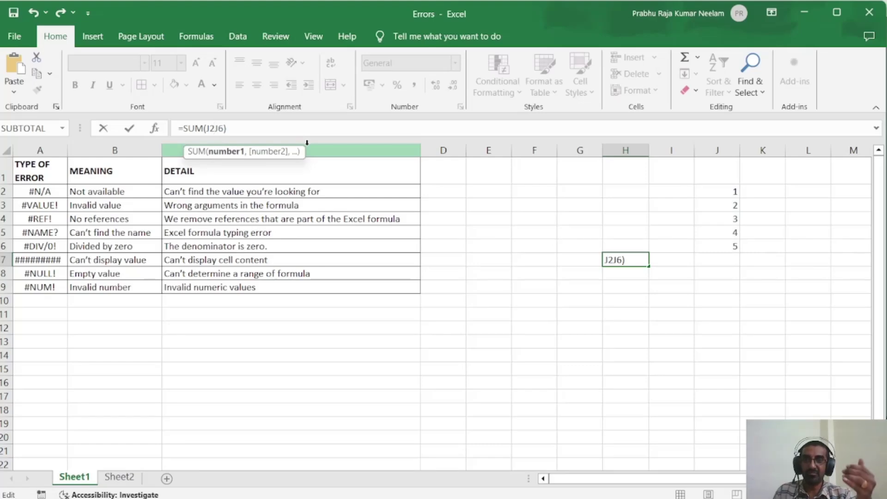
{"action": "type", "text": ":"}
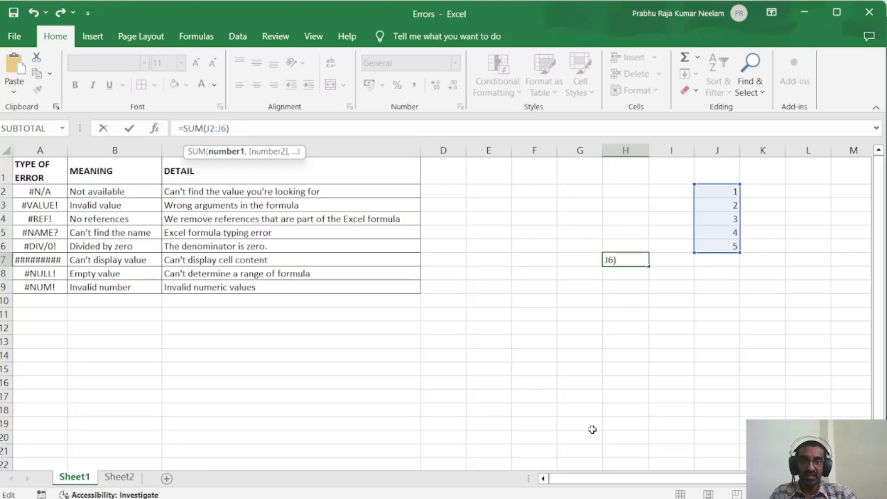
{"action": "key", "text": "BackSpace"}
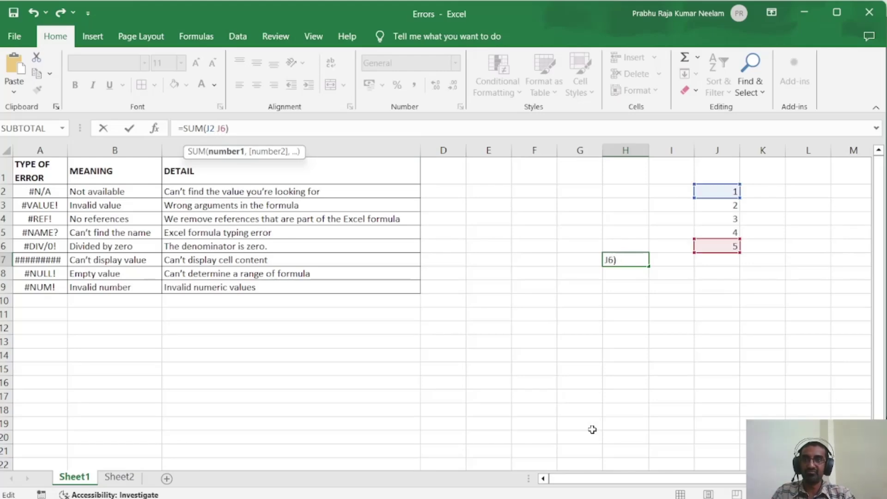
{"action": "key", "text": "Return"}
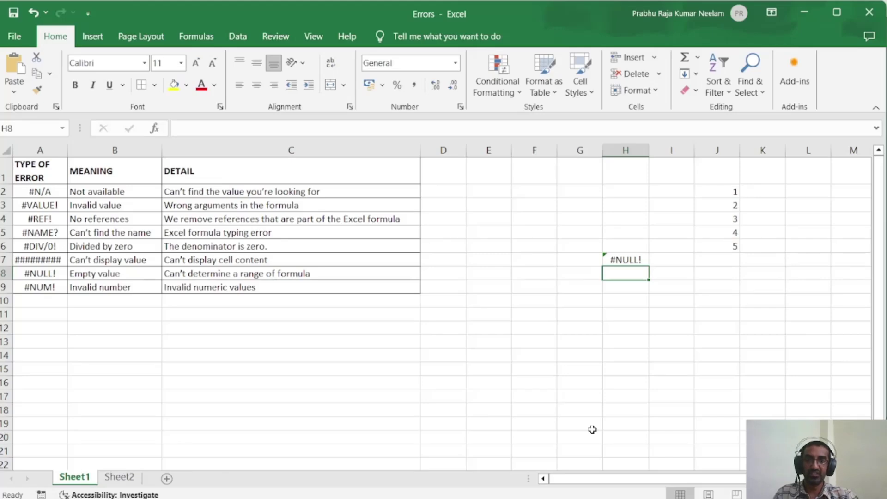
Step: Replace the space in H7's formula with a comma so it reads =SUM(J2,J6)
{"action": "key", "text": "Up"}
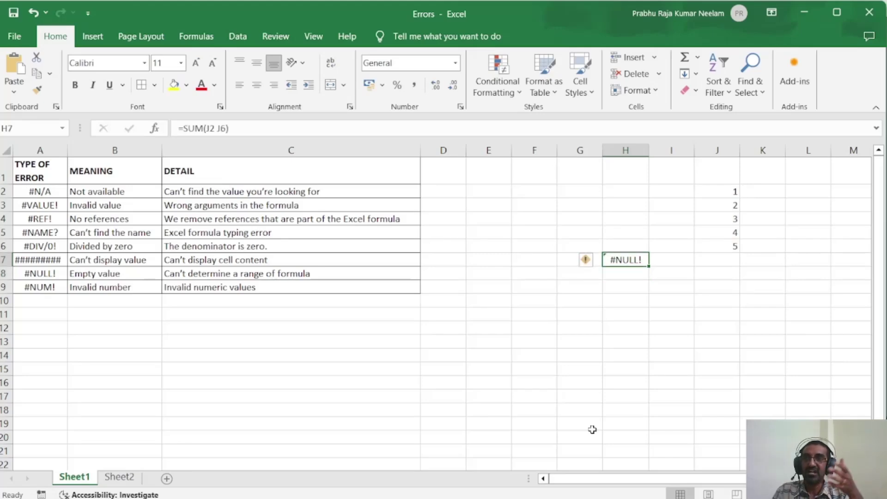
{"action": "left_click", "coordinate": [221, 129]}
{"action": "key", "text": "BackSpace"}
{"action": "type", "text": ","}
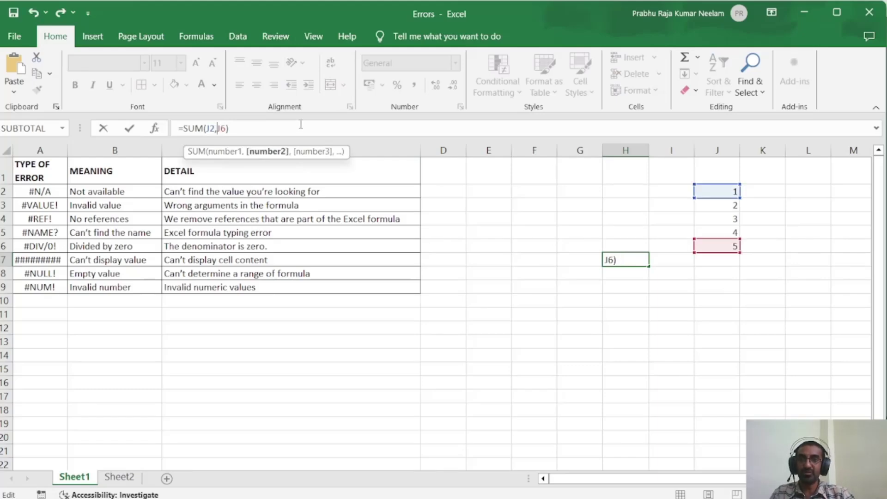
{"action": "key", "text": "Return"}
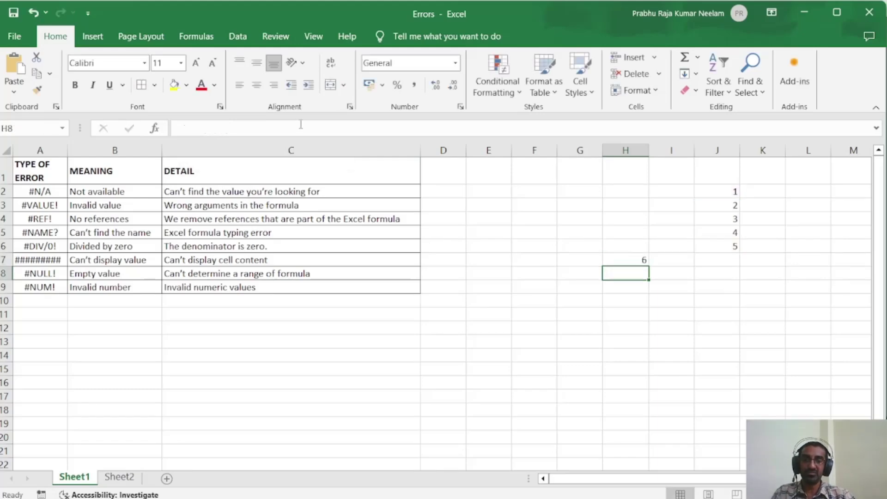
Step: Replace the comma in H7's formula with a colon so it sums the full range J2:J6
{"action": "key", "text": "Up"}
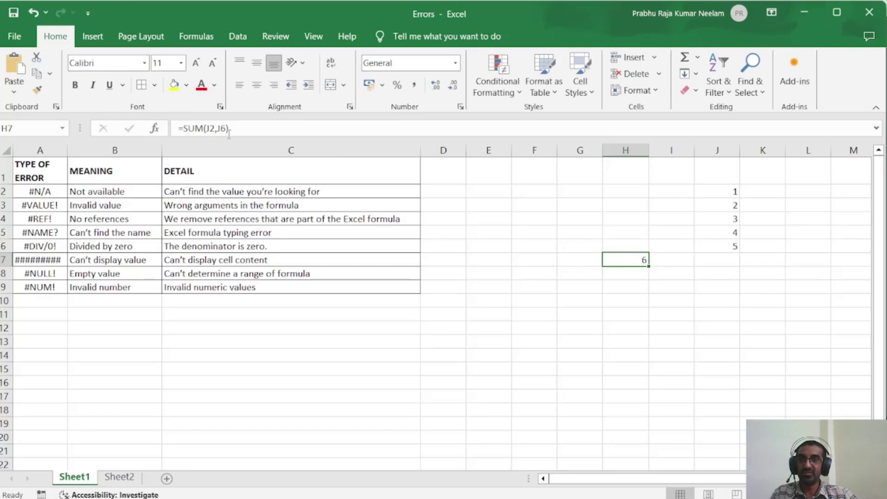
{"action": "left_click", "coordinate": [216, 128]}
{"action": "key", "text": "BackSpace"}
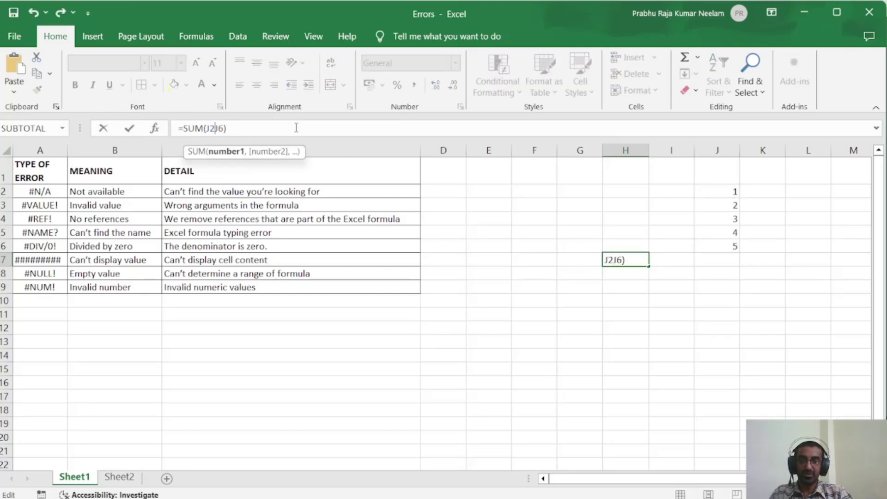
{"action": "type", "text": ":"}
{"action": "key", "text": "Return"}
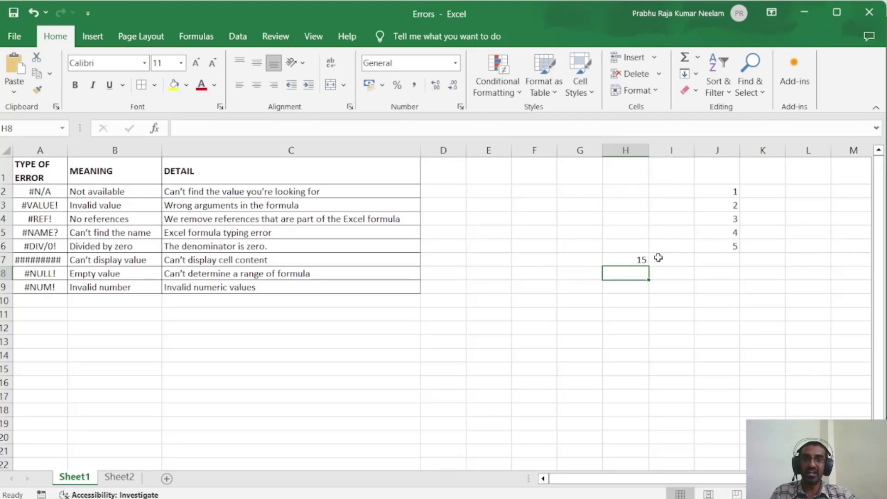
Step: Reproduce the #NULL! error by separating J2 and J6 with a space in H7's formula, and clear the cell
{"action": "left_click", "coordinate": [625, 260]}
{"action": "left_click", "coordinate": [215, 129]}
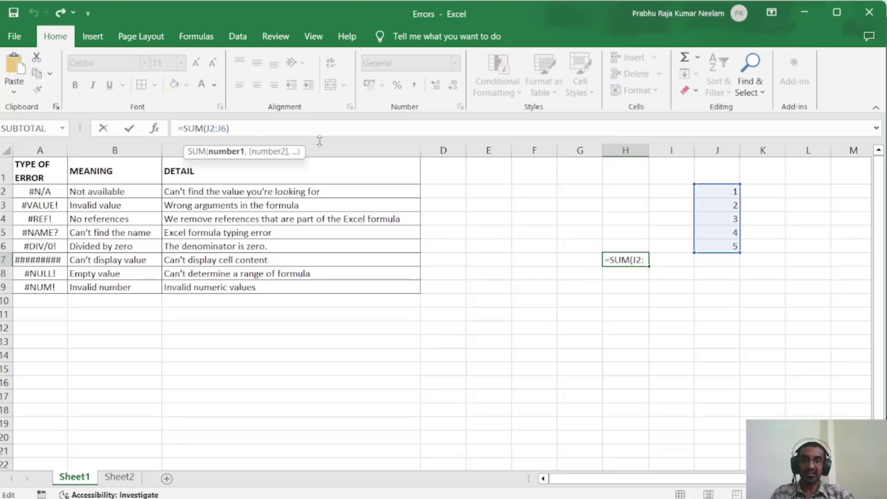
{"action": "key", "text": "BackSpace"}
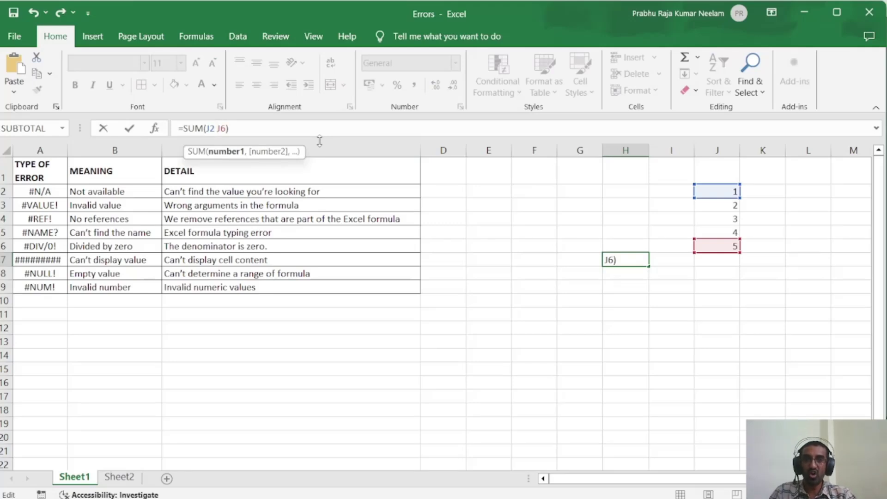
{"action": "key", "text": "Return"}
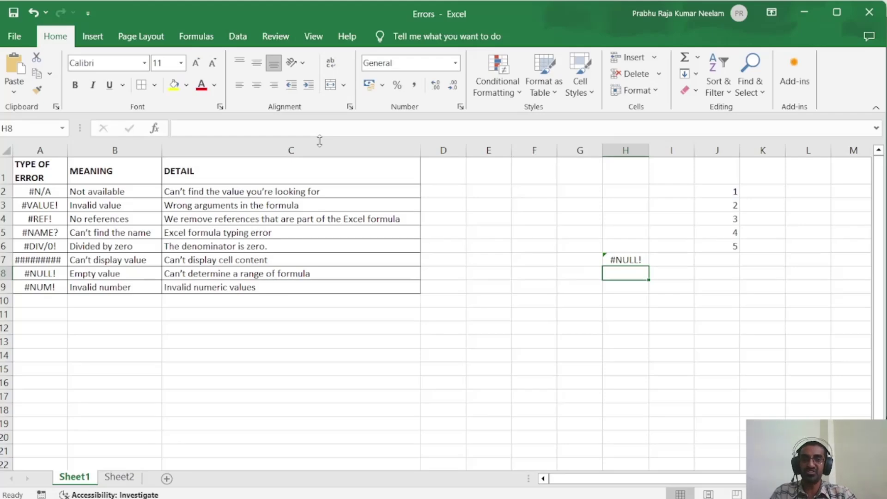
{"action": "key", "text": "Up"}
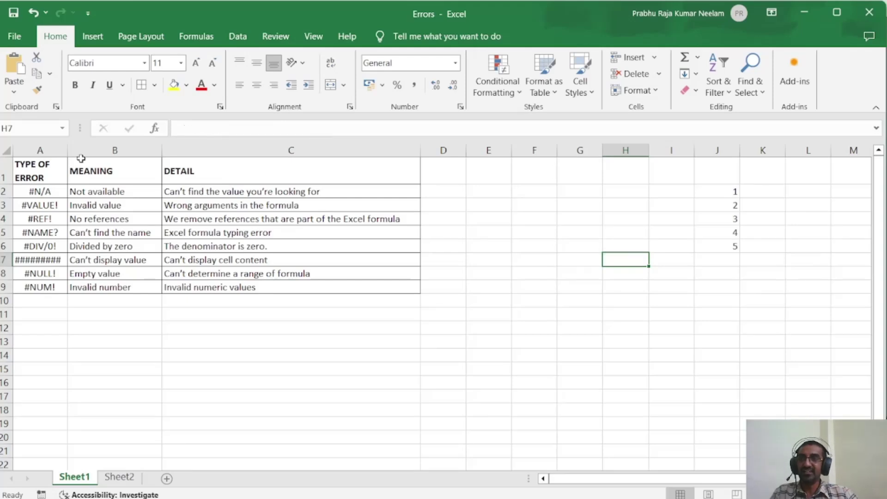
Step: For the #NUM! example, enter the formula =SQRT(16) in cell G6
{"action": "left_click", "coordinate": [56, 288]}
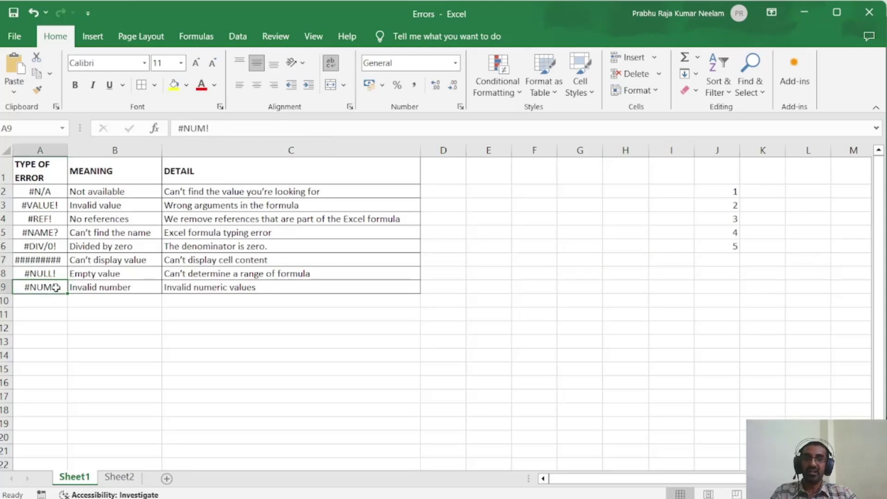
{"action": "left_click", "coordinate": [580, 244]}
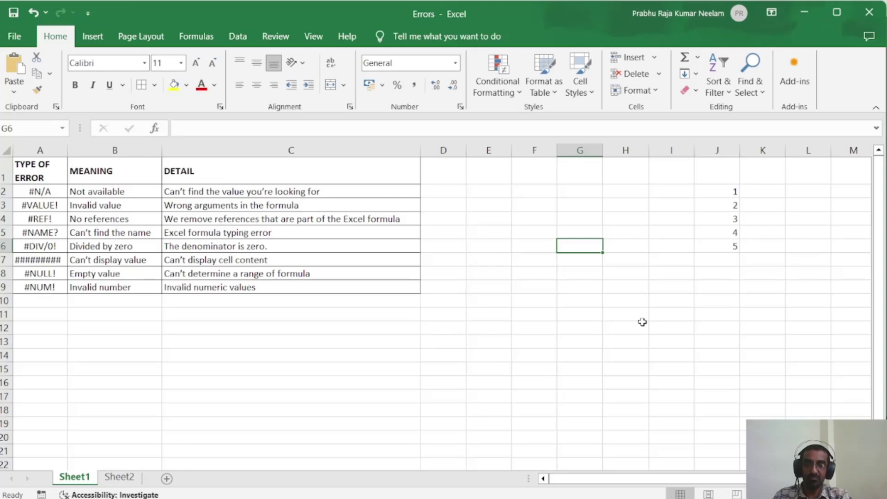
{"action": "type", "text": "="}
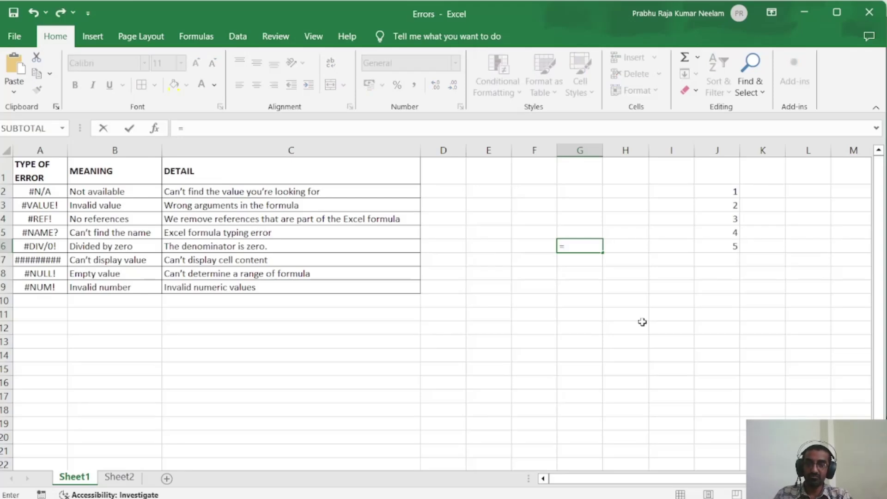
{"action": "type", "text": "SQRT"}
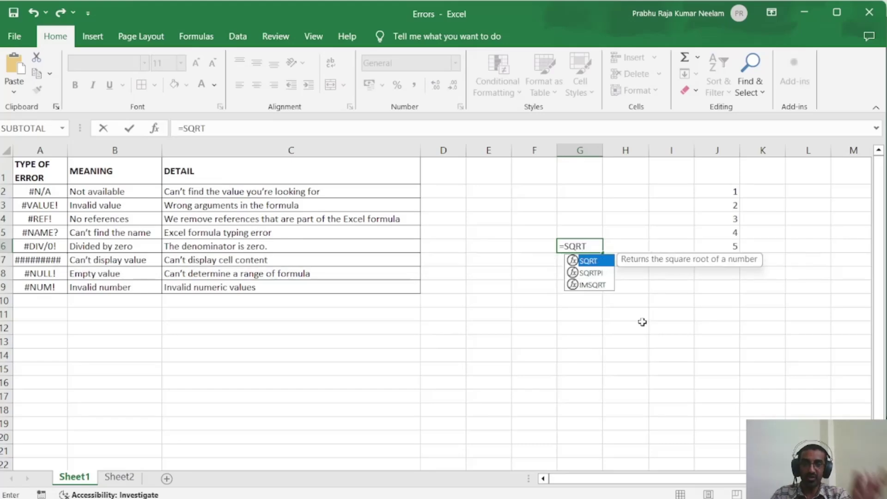
{"action": "type", "text": "("}
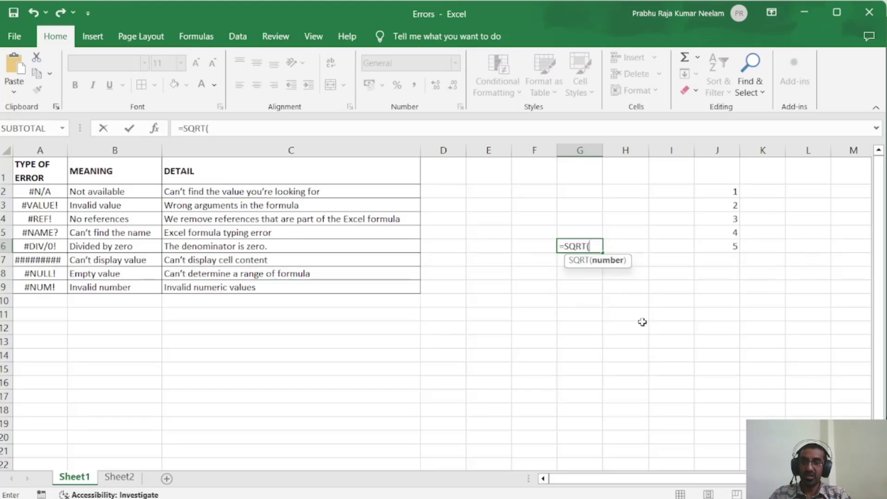
{"action": "type", "text": "16)"}
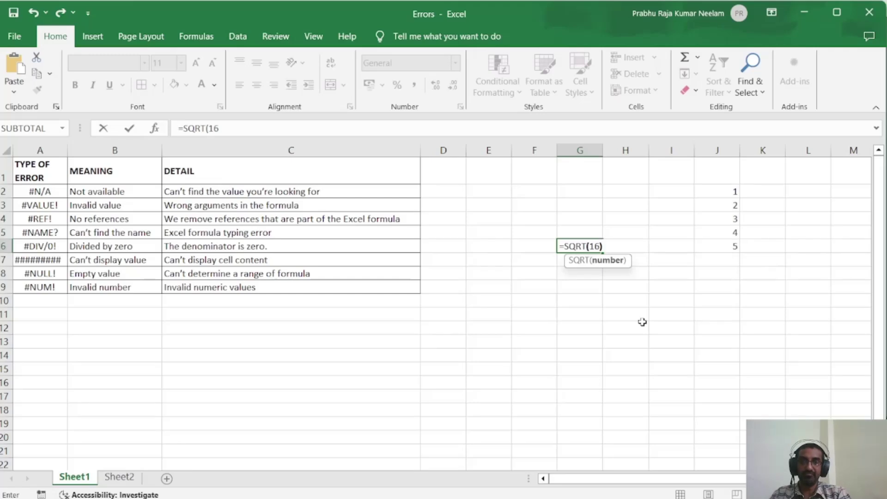
{"action": "key", "text": "Return"}
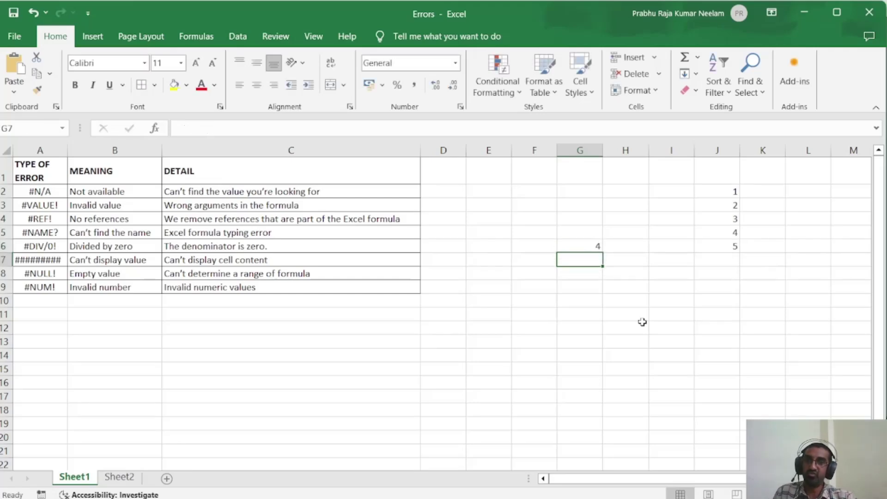
Step: Change the SQRT argument in G6 to -16 to produce the #NUM! error, and select the matching error type in A9
{"action": "key", "text": "Up"}
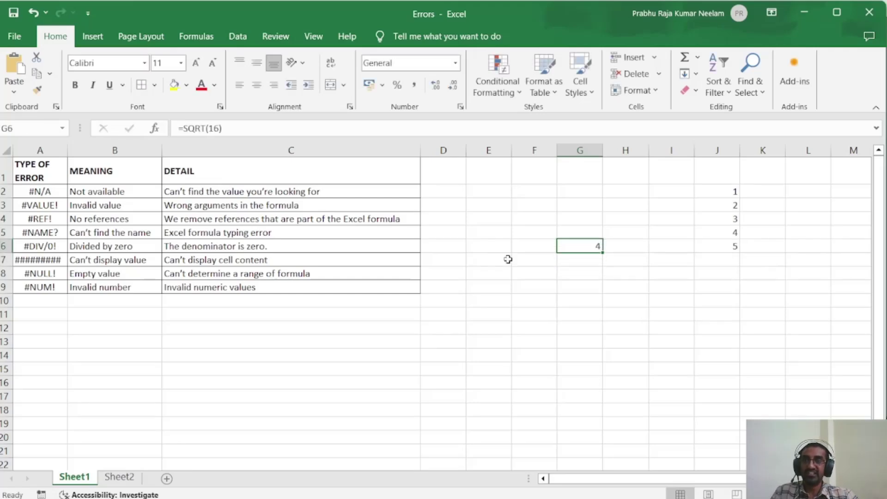
{"action": "left_click", "coordinate": [220, 128]}
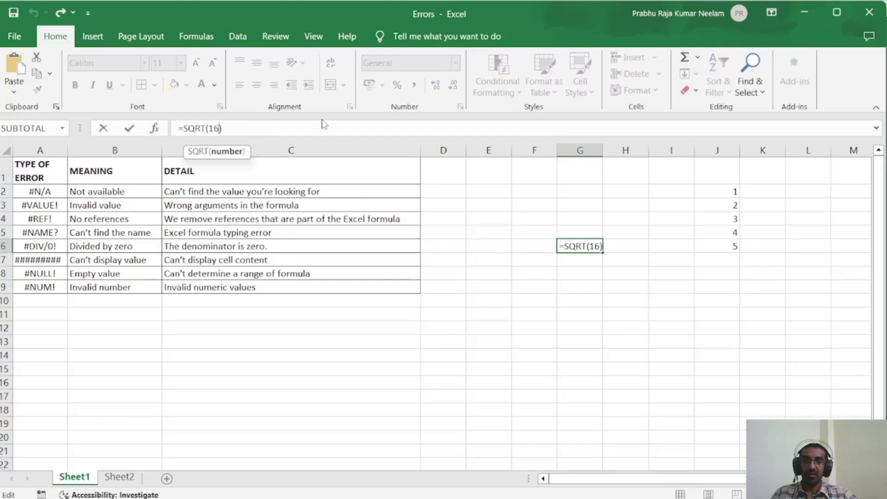
{"action": "key", "text": "BackSpace"}
{"action": "key", "text": "BackSpace"}
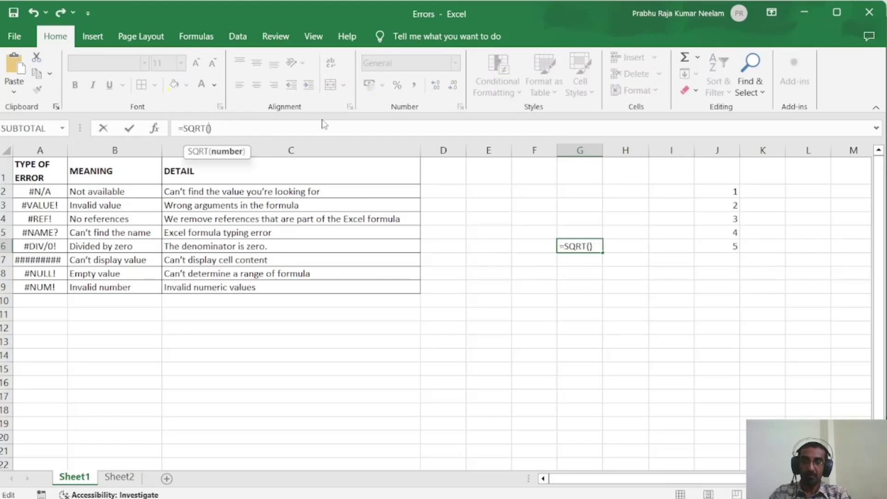
{"action": "type", "text": "-16"}
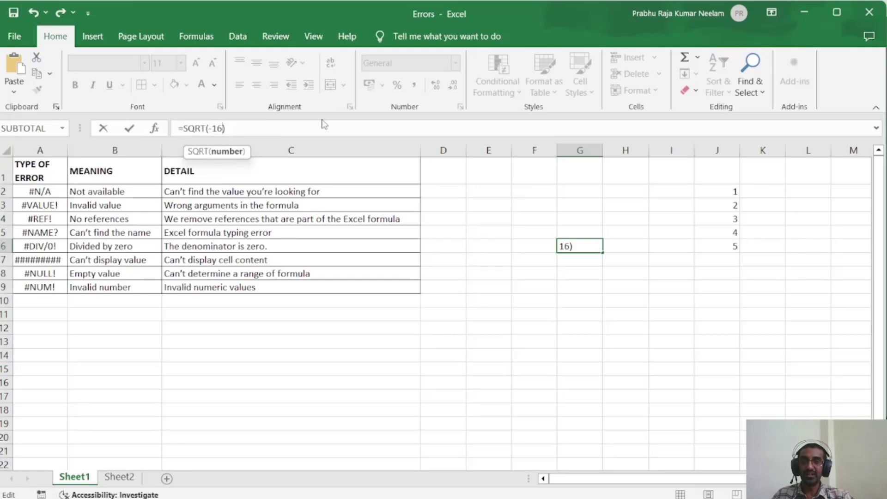
{"action": "key", "text": "Return"}
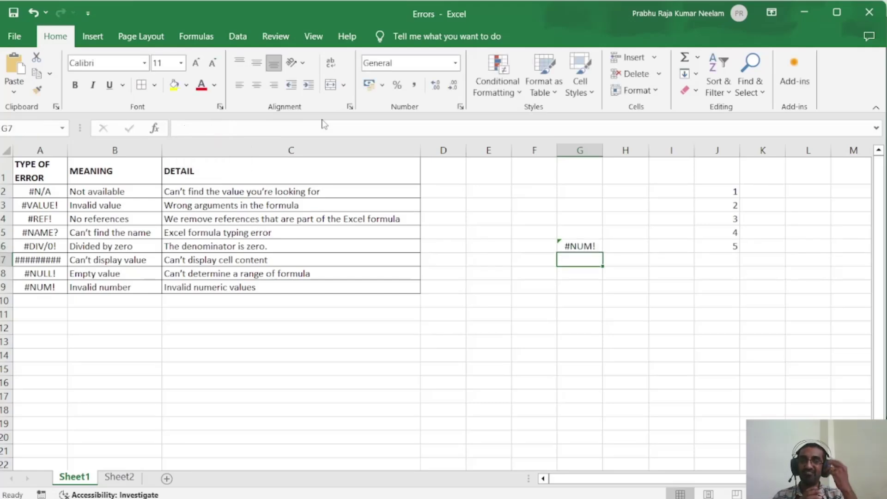
{"action": "key", "text": "Up"}
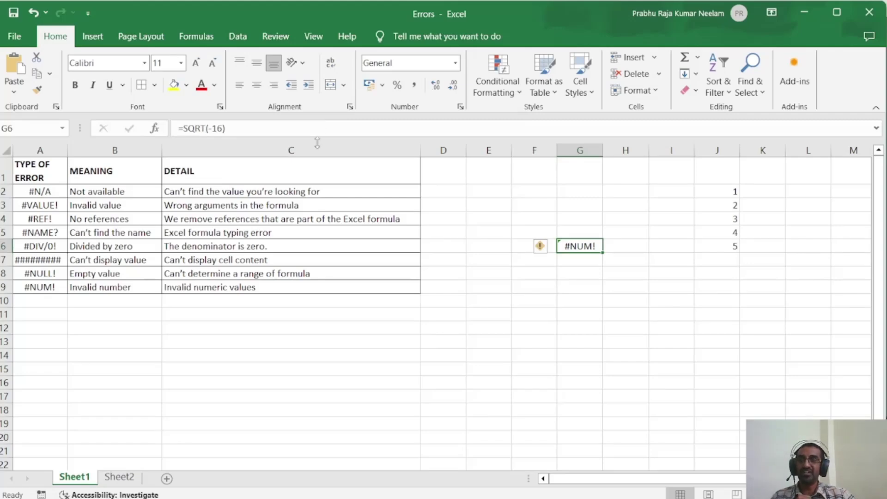
{"action": "left_click", "coordinate": [49, 293]}
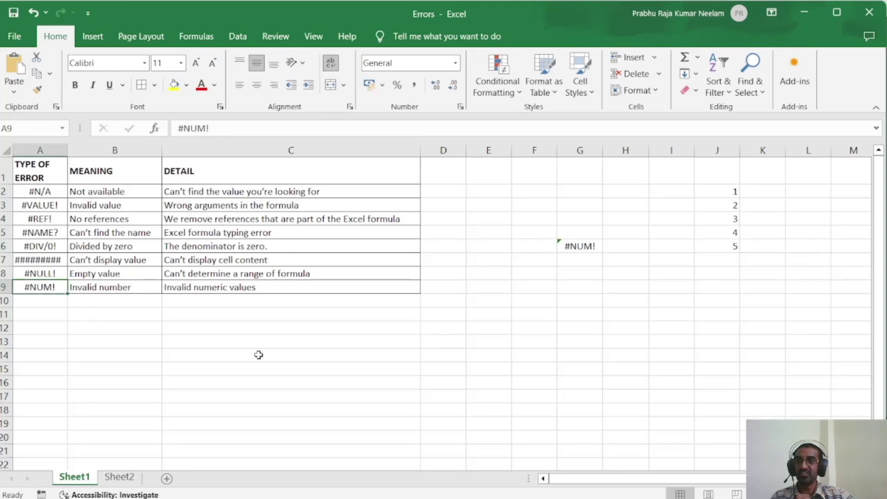
Step: Enter the formula =POWER(2,3) in cell G8 as a second example for the #NUM! error
{"action": "left_click", "coordinate": [587, 250]}
{"action": "left_click", "coordinate": [586, 273]}
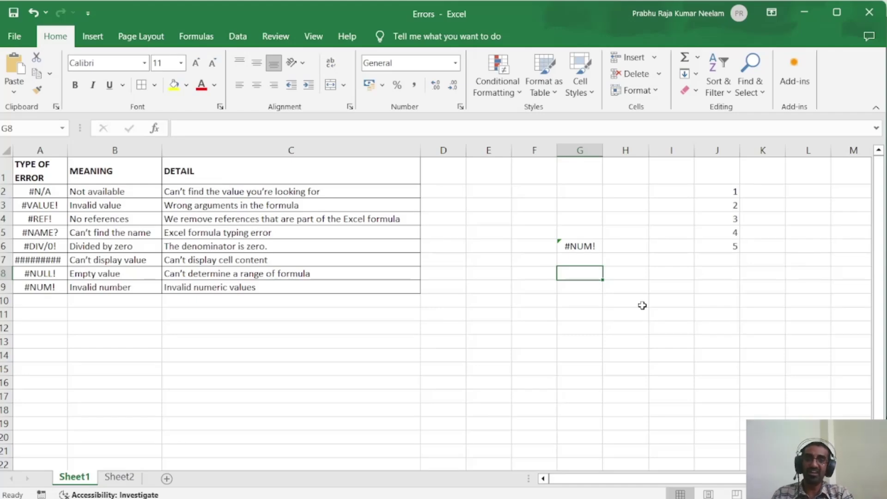
{"action": "type", "text": "="}
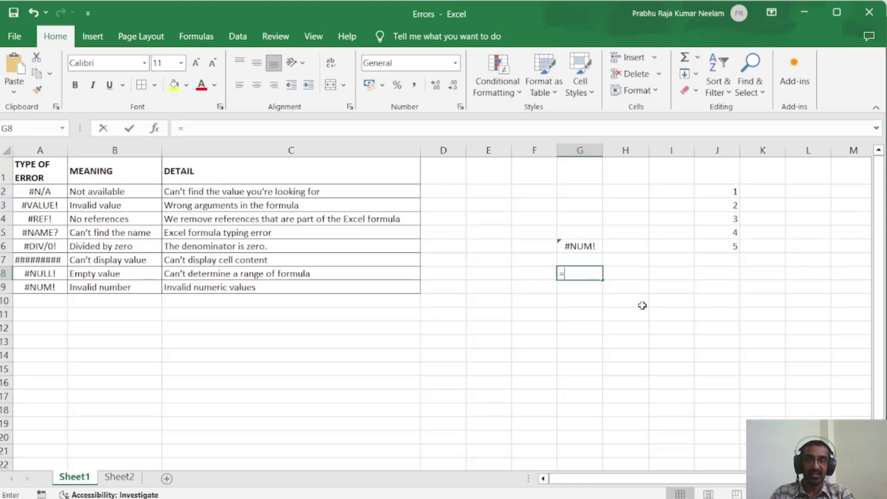
{"action": "type", "text": "POWER("}
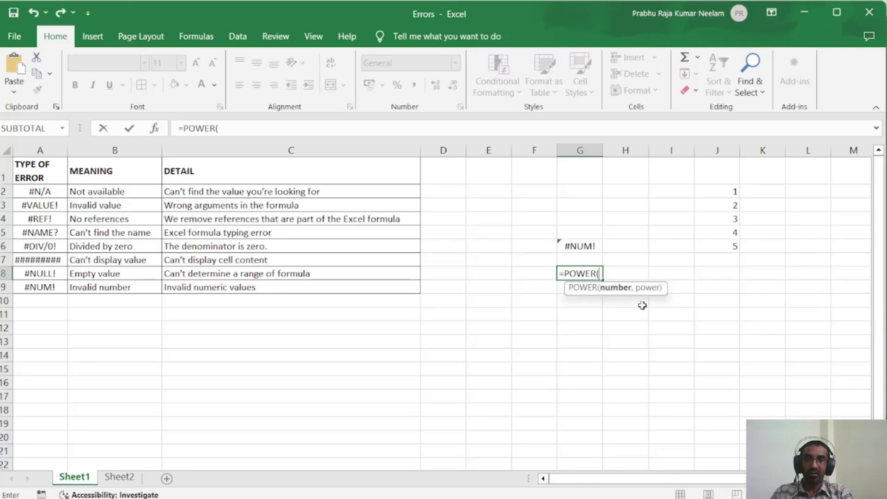
{"action": "type", "text": "2,3)"}
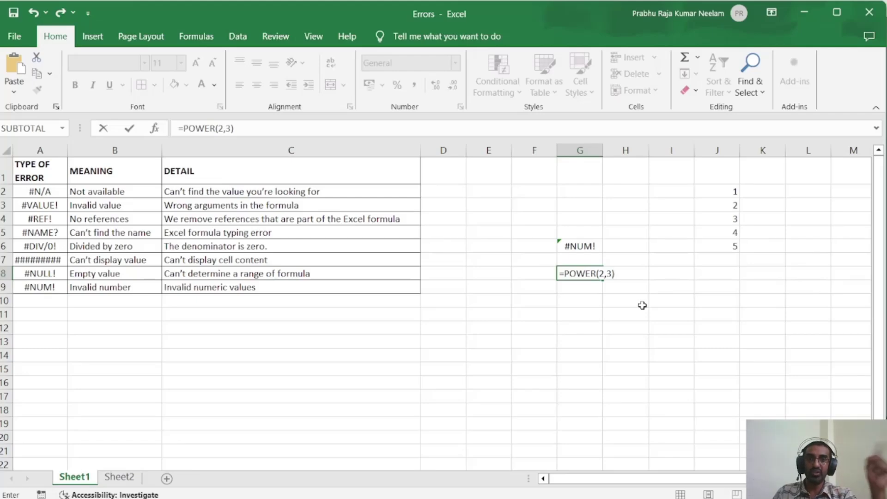
{"action": "key", "text": "Return"}
{"action": "key", "text": "Up"}
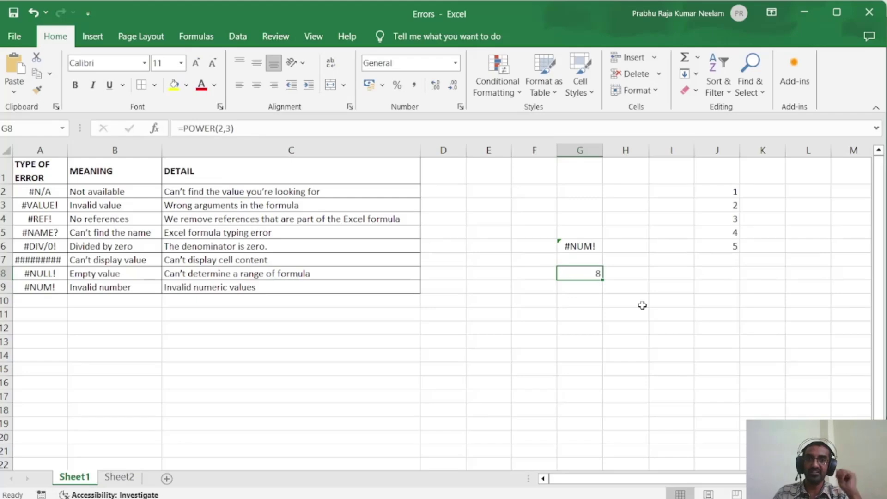
Step: Change G8's formula to =POWER(1000,500) to produce the #NUM! error
{"action": "left_click", "coordinate": [232, 126]}
{"action": "key", "text": "BackSpace"}
{"action": "key", "text": "BackSpace"}
{"action": "key", "text": "BackSpace"}
{"action": "type", "text": "1000,"}
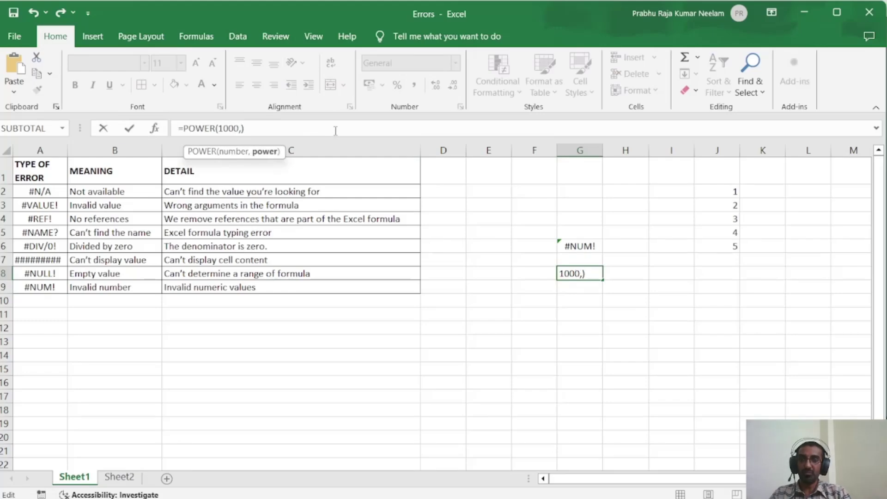
{"action": "type", "text": "500"}
{"action": "key", "text": "Return"}
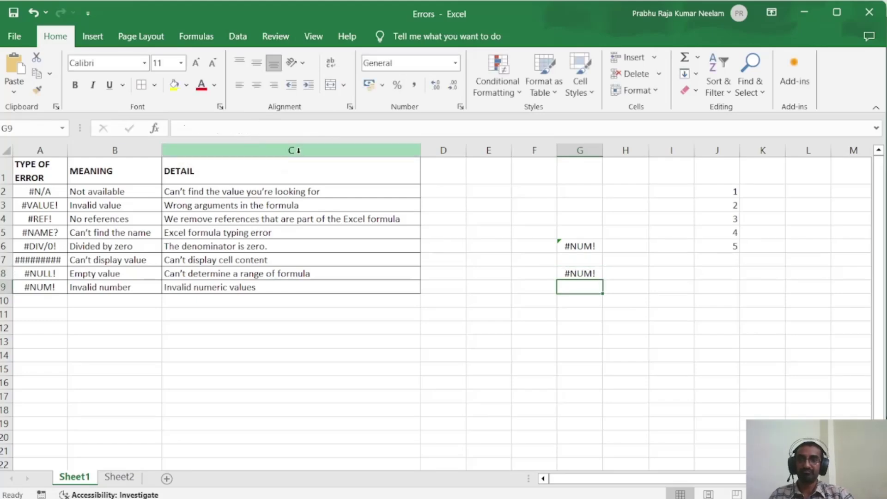
Step: Edit the exponent in G8's POWER formula, keeping it large enough for the #NUM! error, and select the error types in A2:A9
{"action": "left_click", "coordinate": [583, 272]}
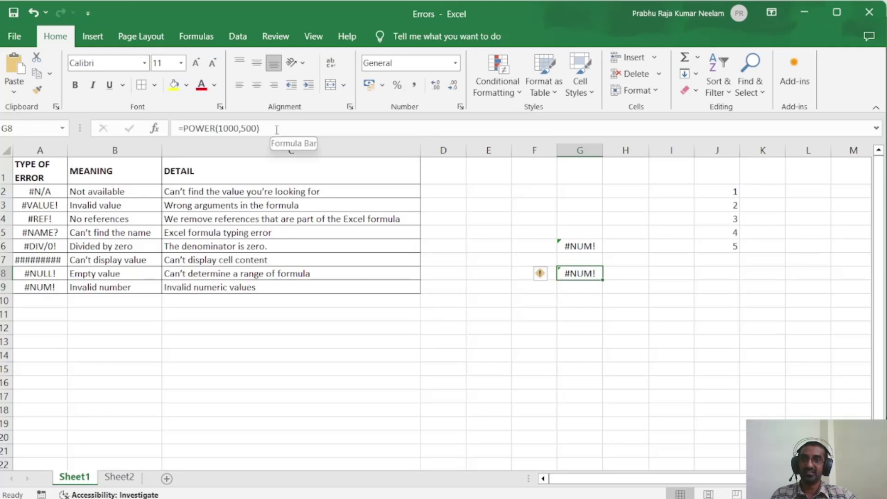
{"action": "left_click", "coordinate": [253, 128]}
{"action": "type", "text": "0"}
{"action": "key", "text": "Return"}
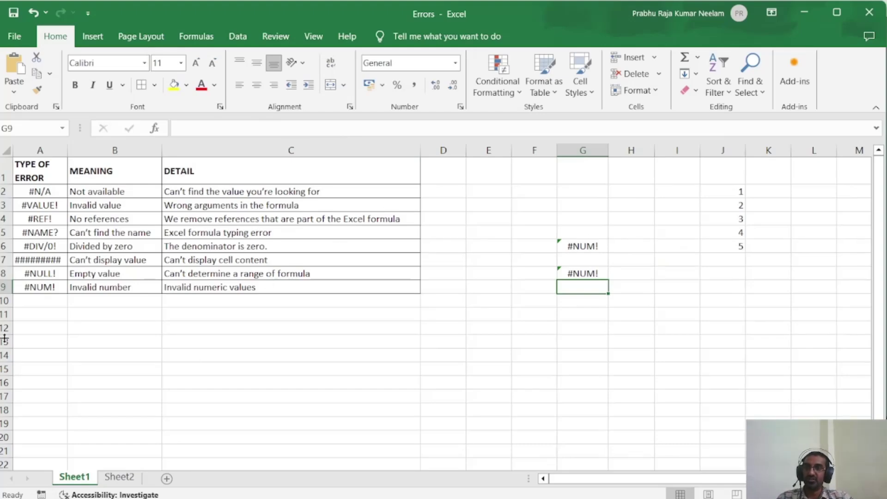
{"action": "left_click_drag", "start_coordinate": [43, 190], "coordinate": [42, 288]}
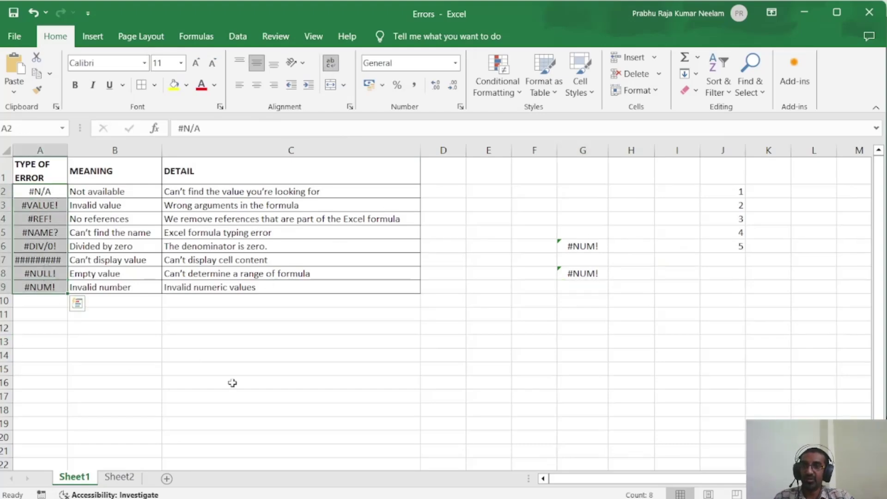